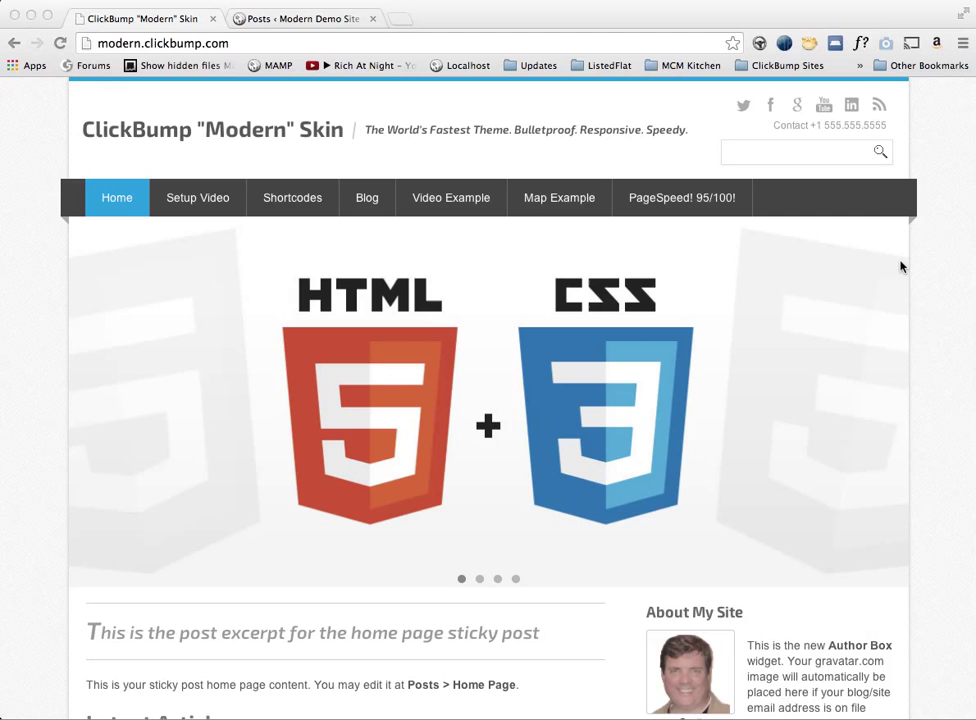
Look over the ClickBump "Modern" skin demo home page from its header to its footer
scroll(900, 266, "down", 3)
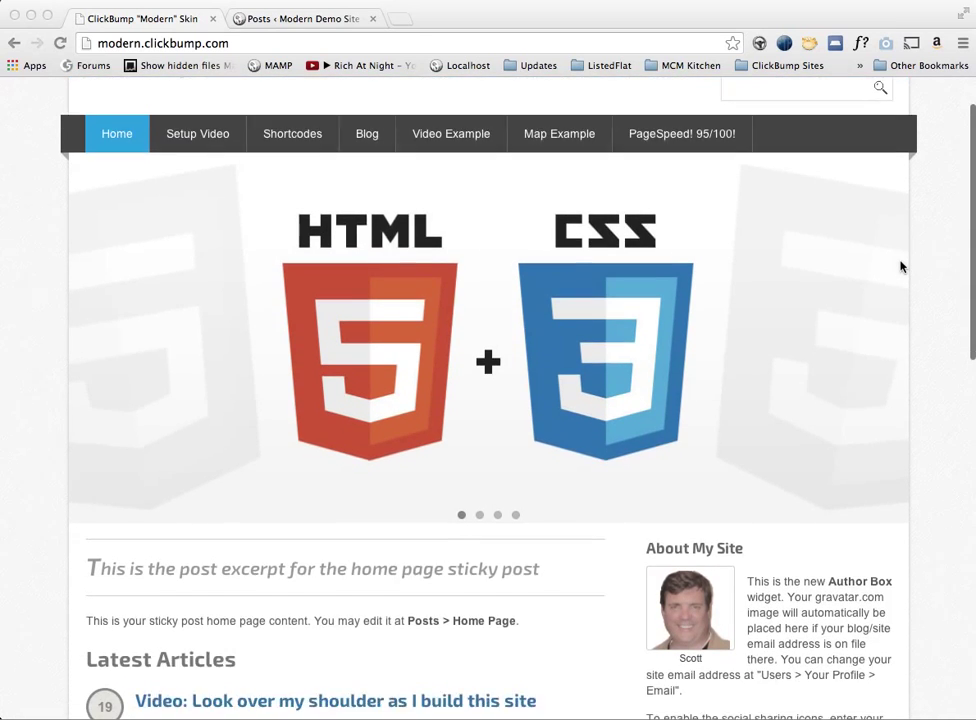
scroll(900, 266, "down", 10)
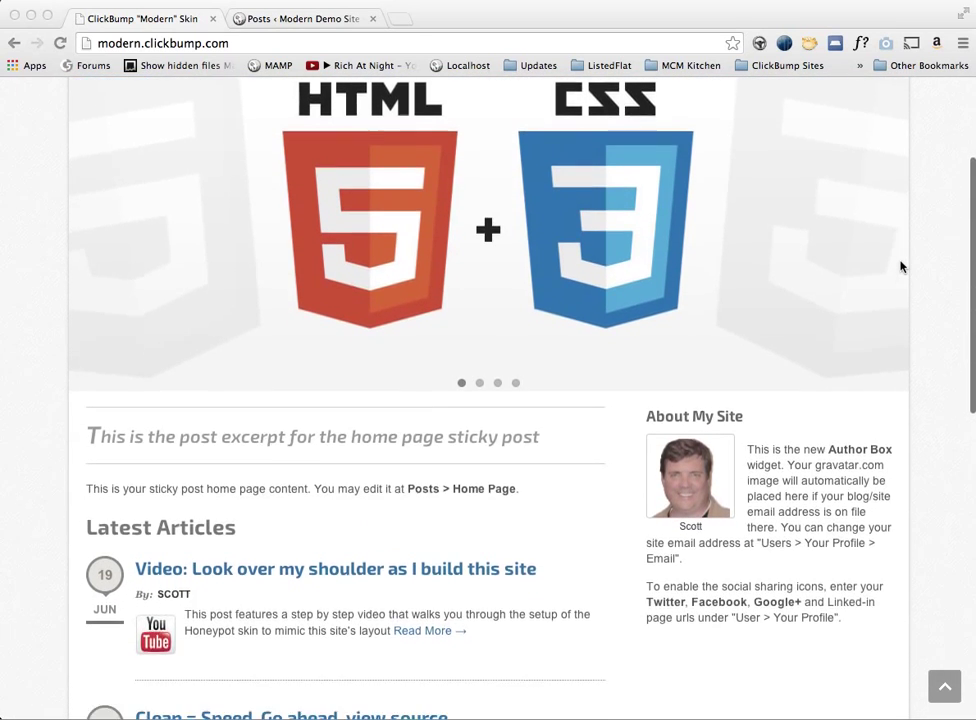
scroll(900, 266, "down", 6)
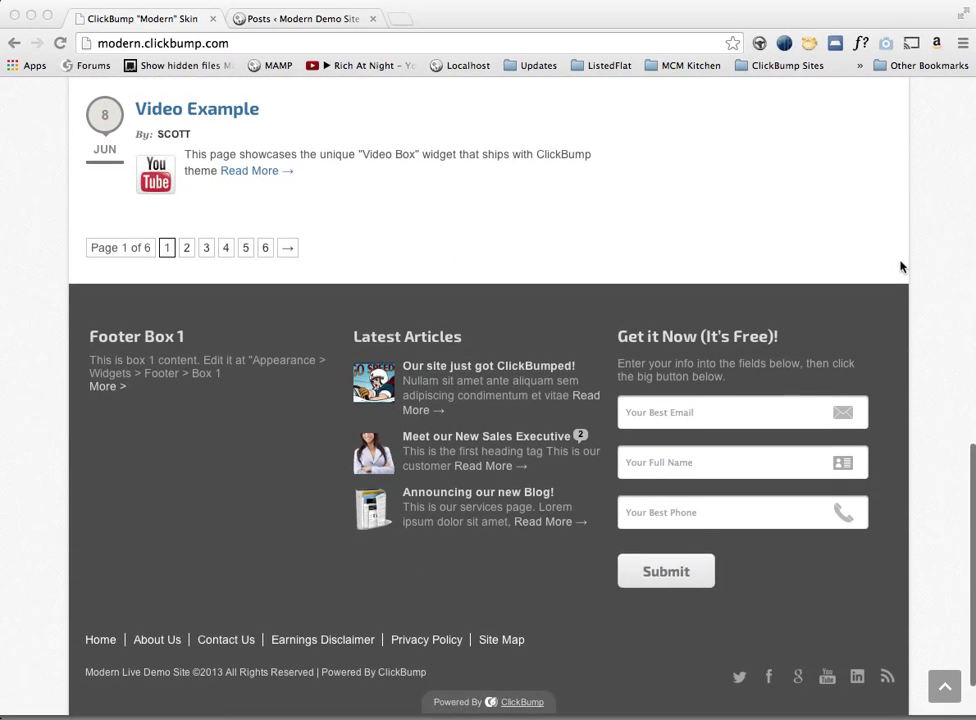
scroll(900, 266, "up", 19)
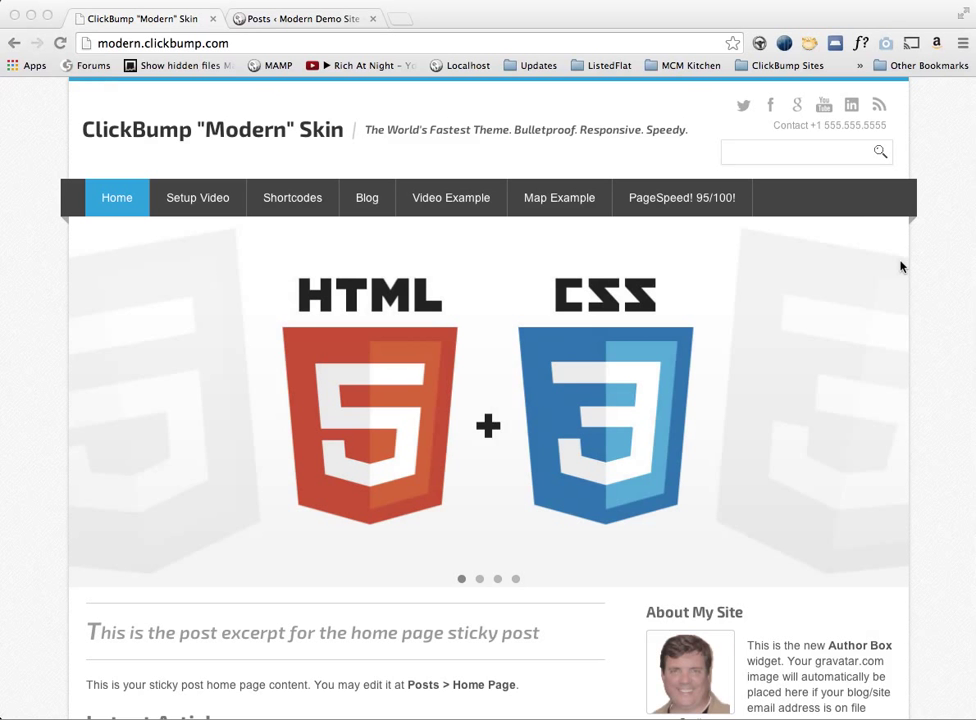
View the local Modern Demo Site's front page in a separate tab, then close it and return to the WordPress admin
left_click(329, 19)
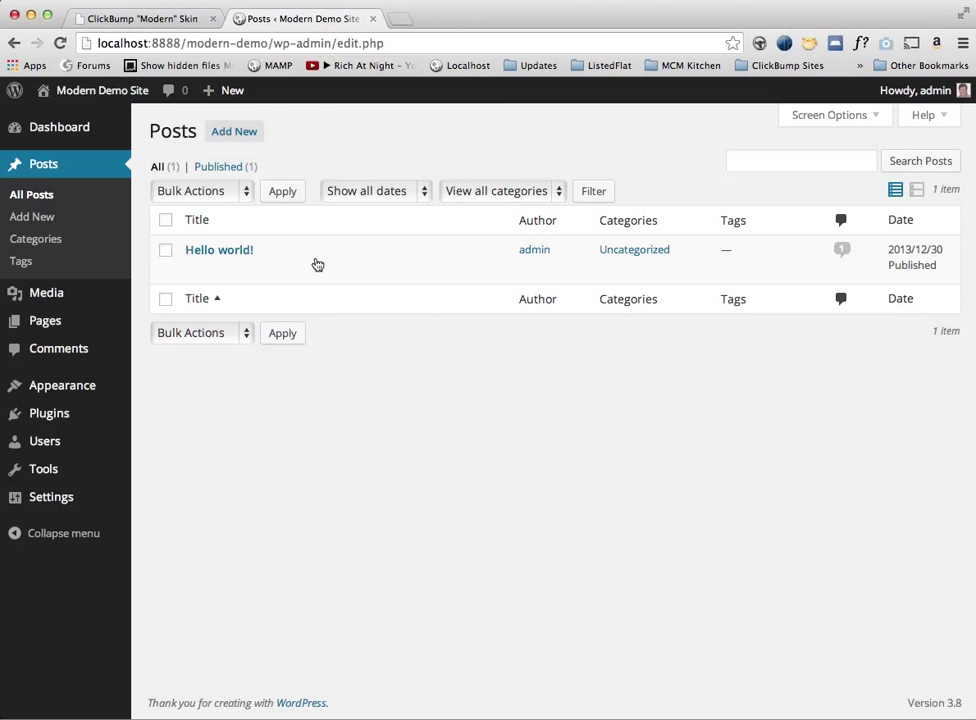
mouse_move(243, 104)
mouse_move(100, 105)
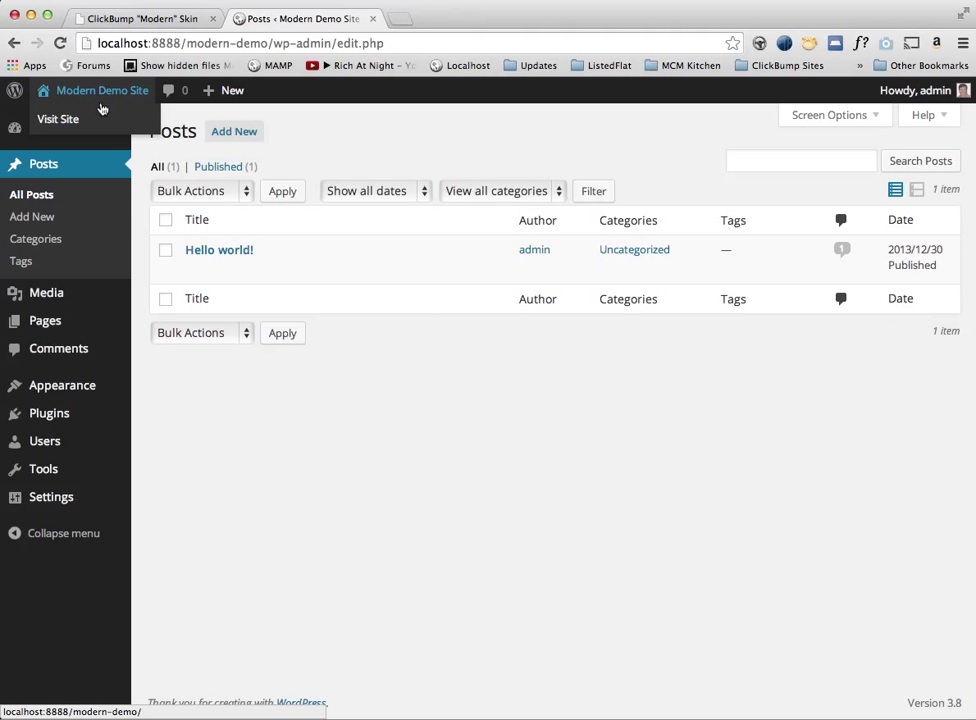
right_click(70, 124)
left_click(150, 130)
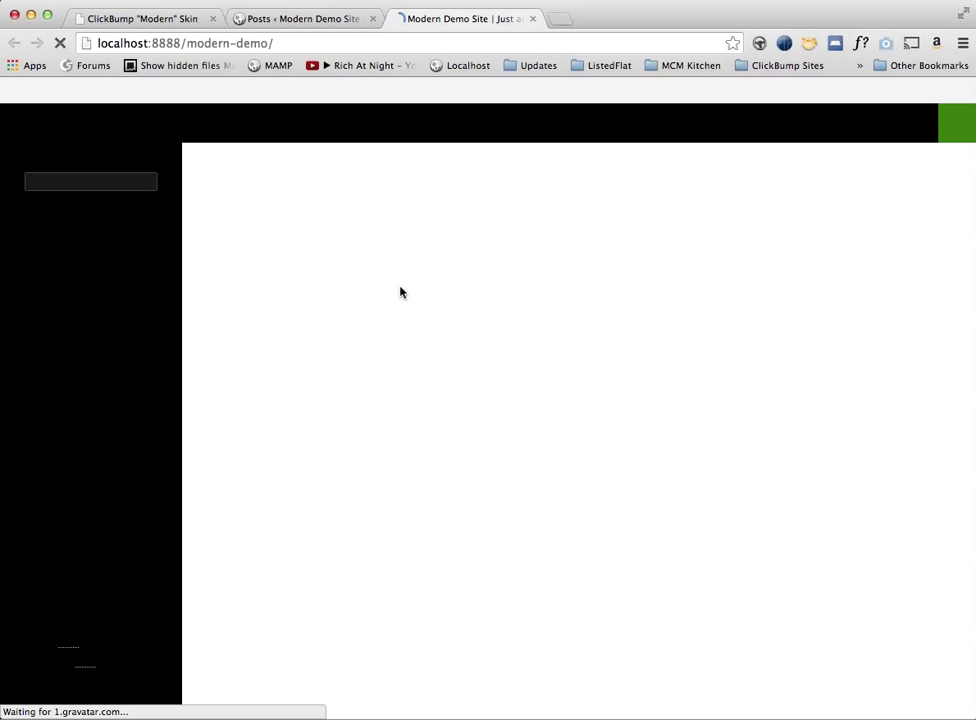
scroll(400, 292, "down", 5)
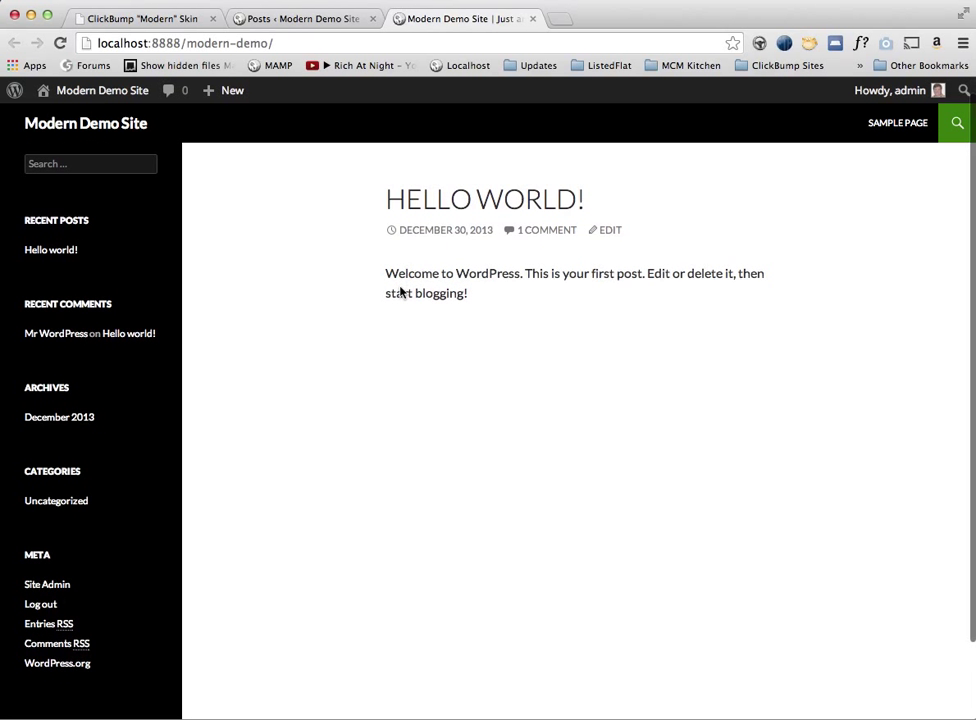
scroll(400, 292, "up", 5)
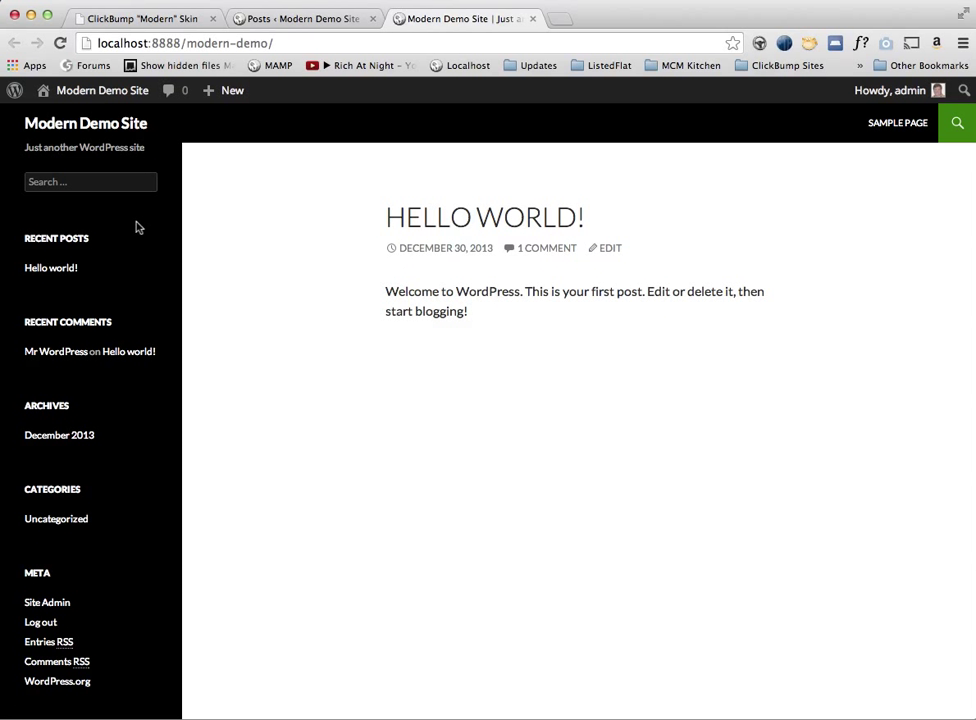
left_click(533, 19)
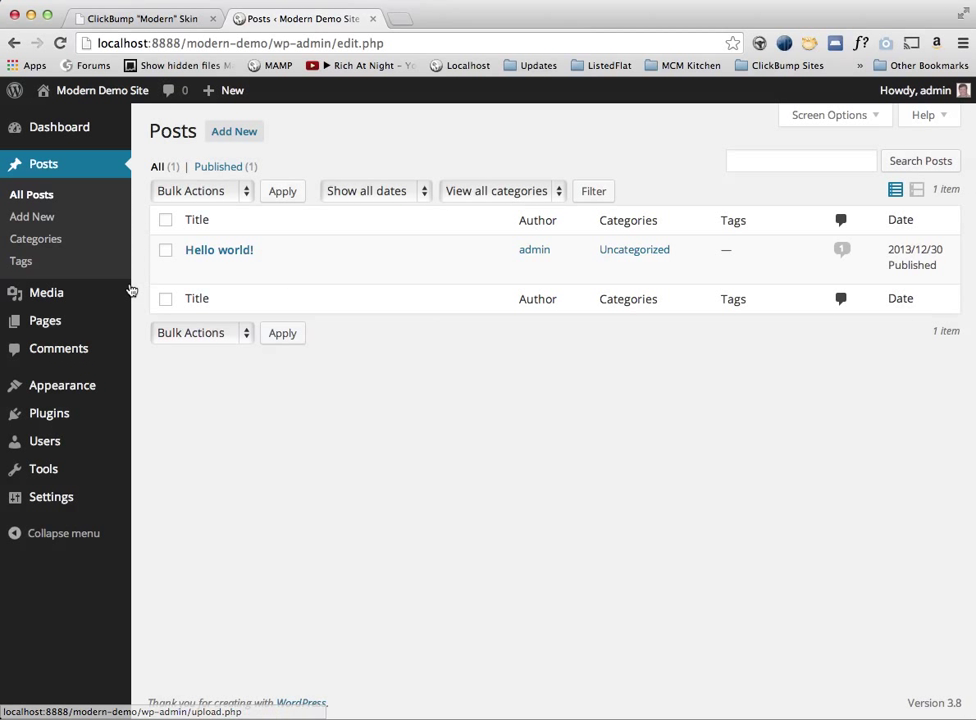
Open the form for uploading a new plugin in .zip format
mouse_move(83, 392)
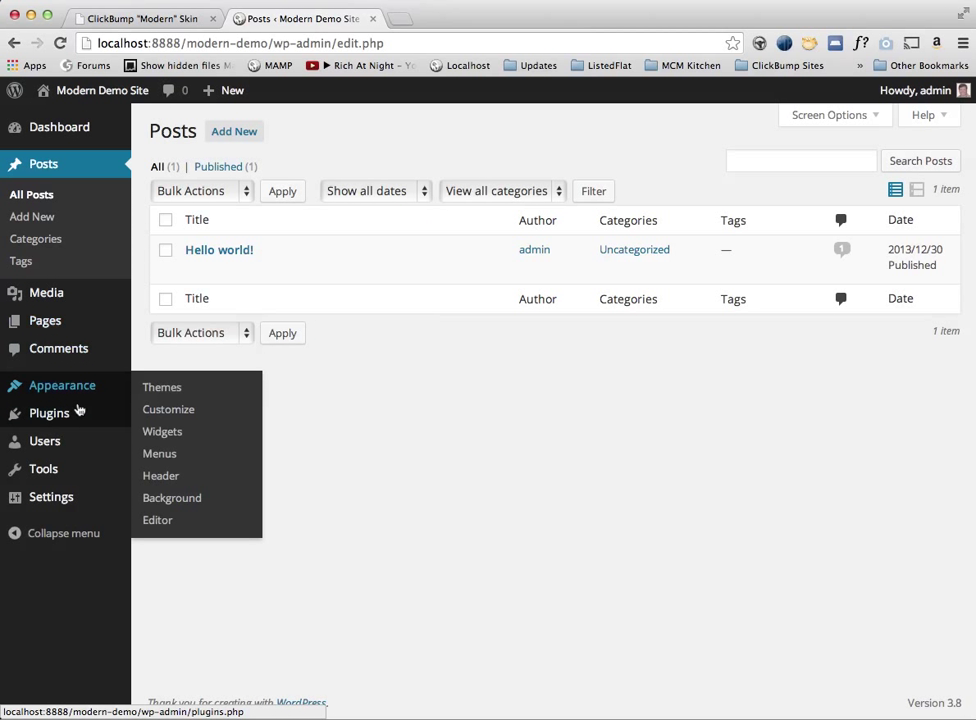
left_click(193, 418)
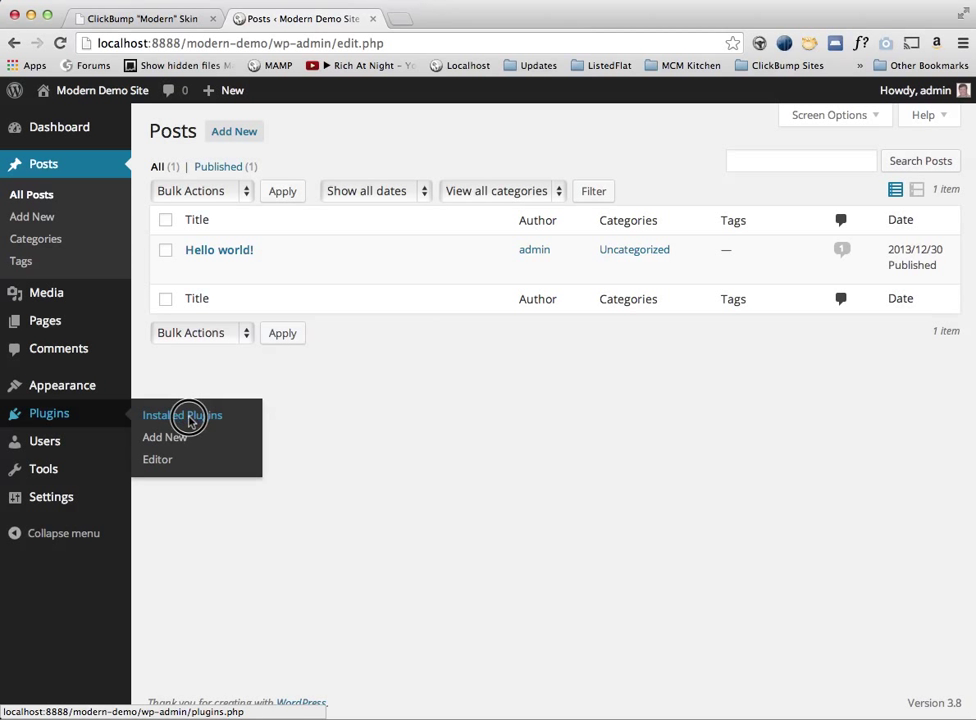
left_click(183, 440)
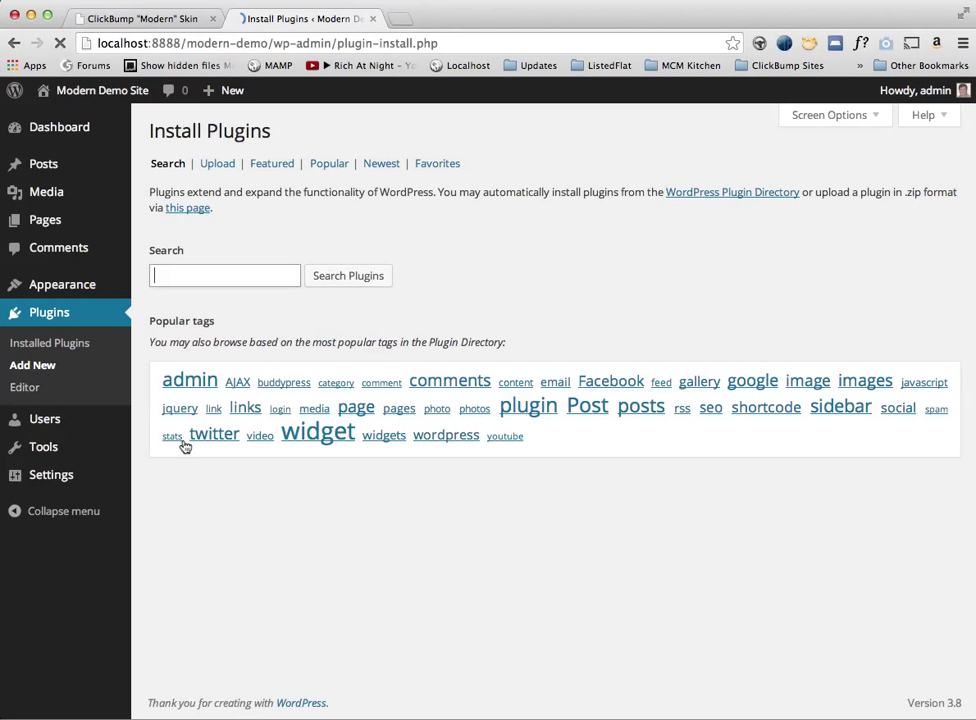
left_click(229, 166)
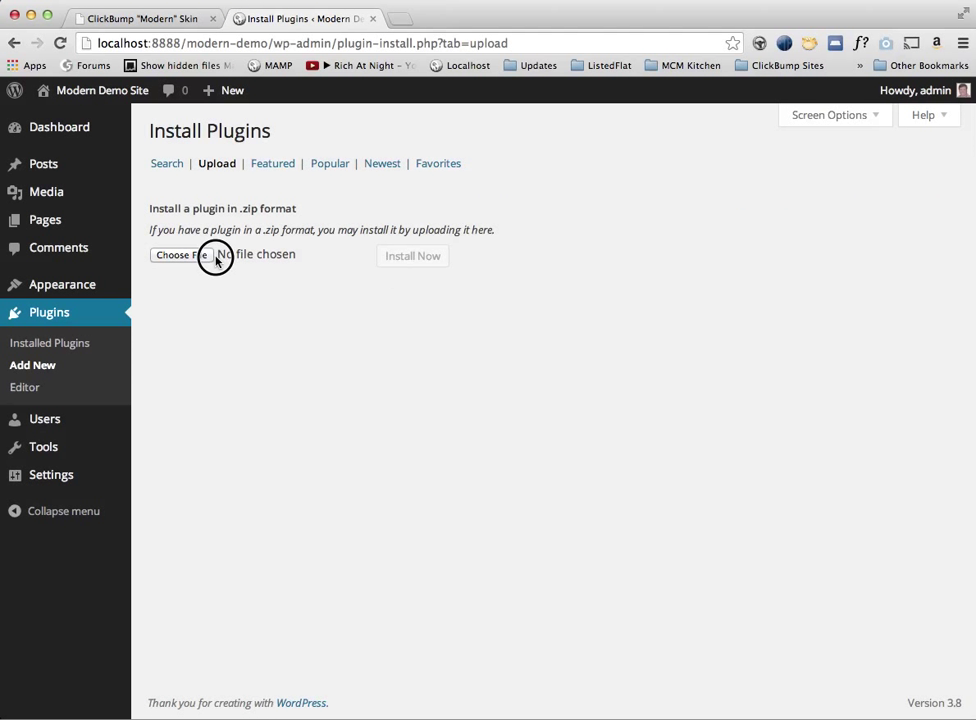
Install the plugin from jumpstart-pro.zip in the ClickBump JumpStart-Pro folder version 6.6.4, and activate it
left_click(215, 258)
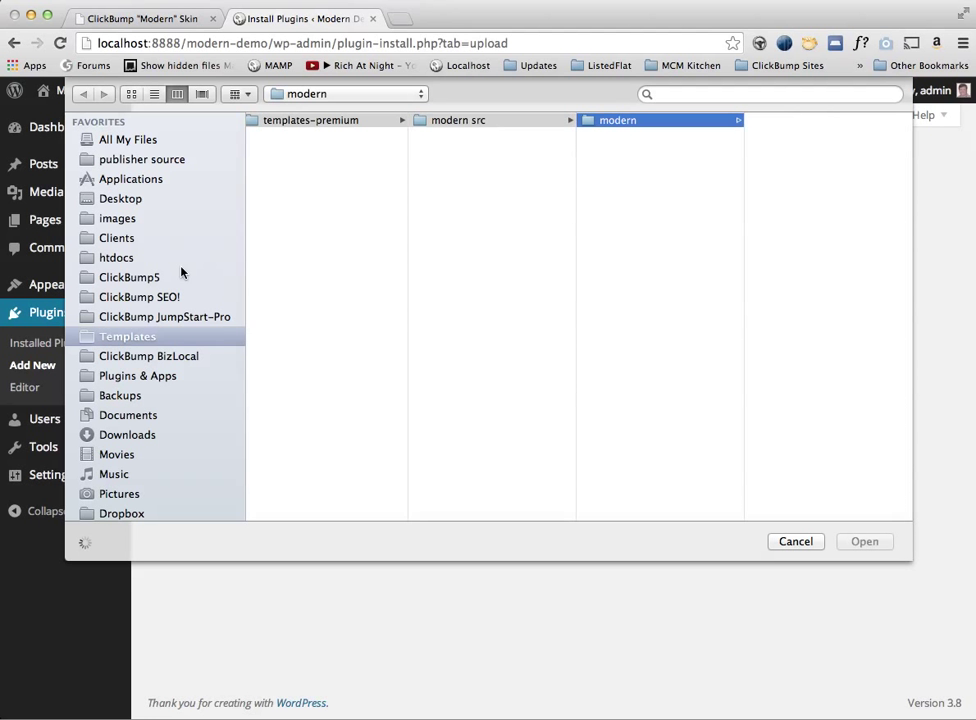
left_click(168, 316)
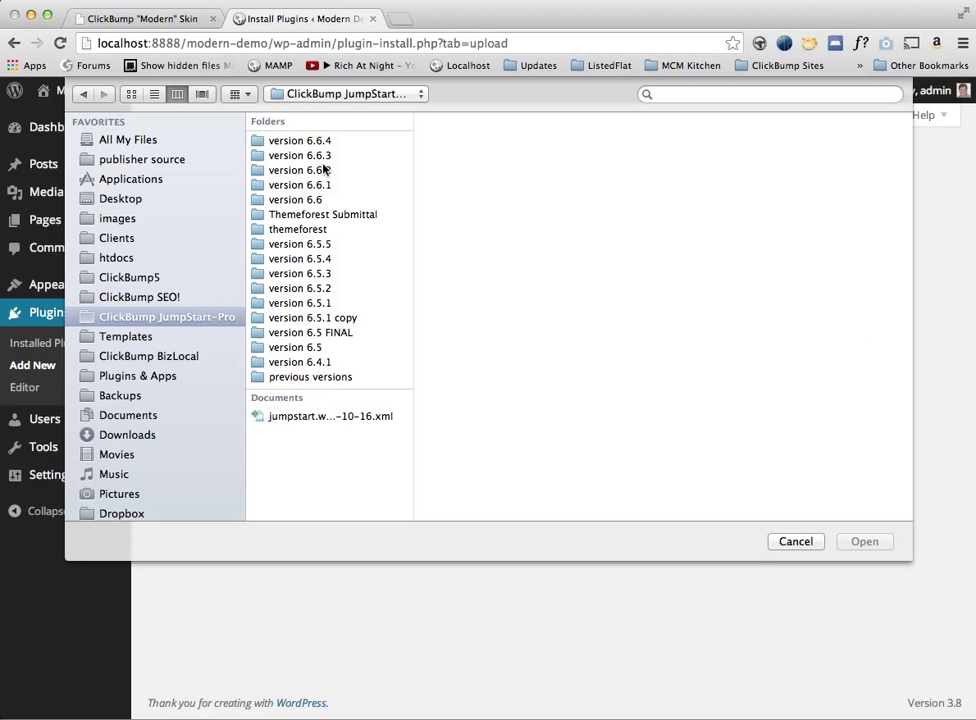
left_click(316, 141)
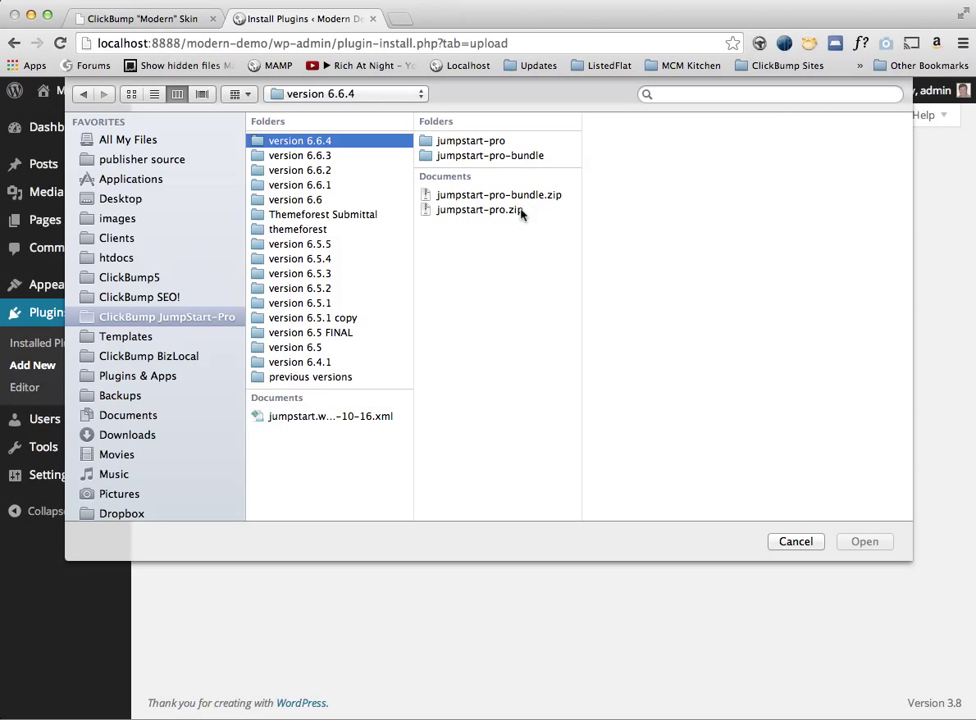
double_click(512, 212)
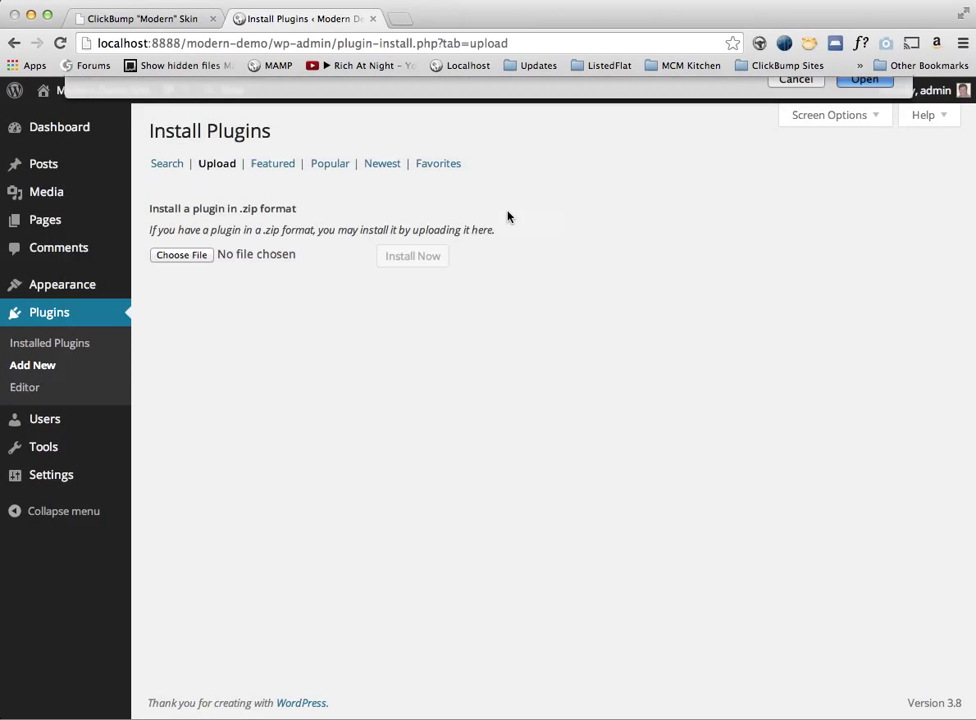
left_click(415, 257)
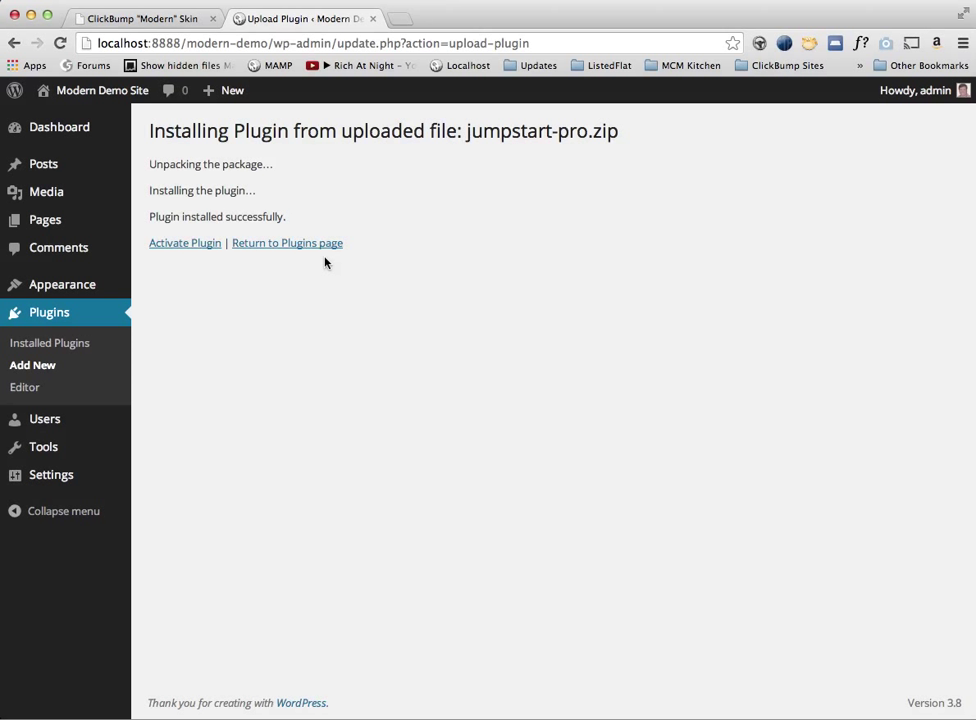
left_click(216, 253)
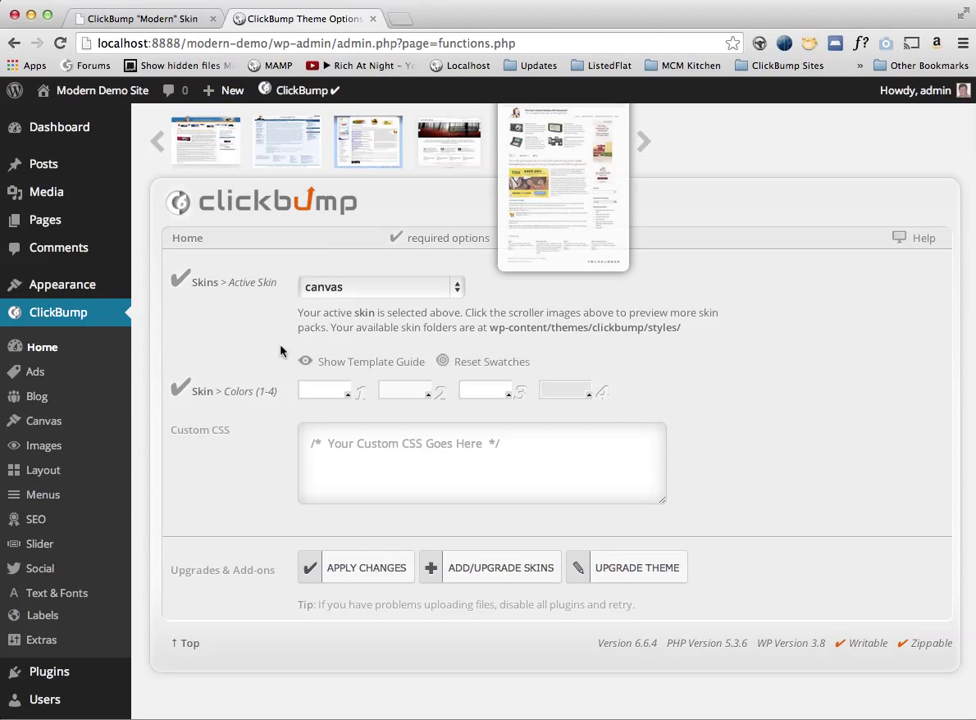
Apply the ClickBump theme options with the canvas skin and review the local site's home page in a new tab
left_click(375, 577)
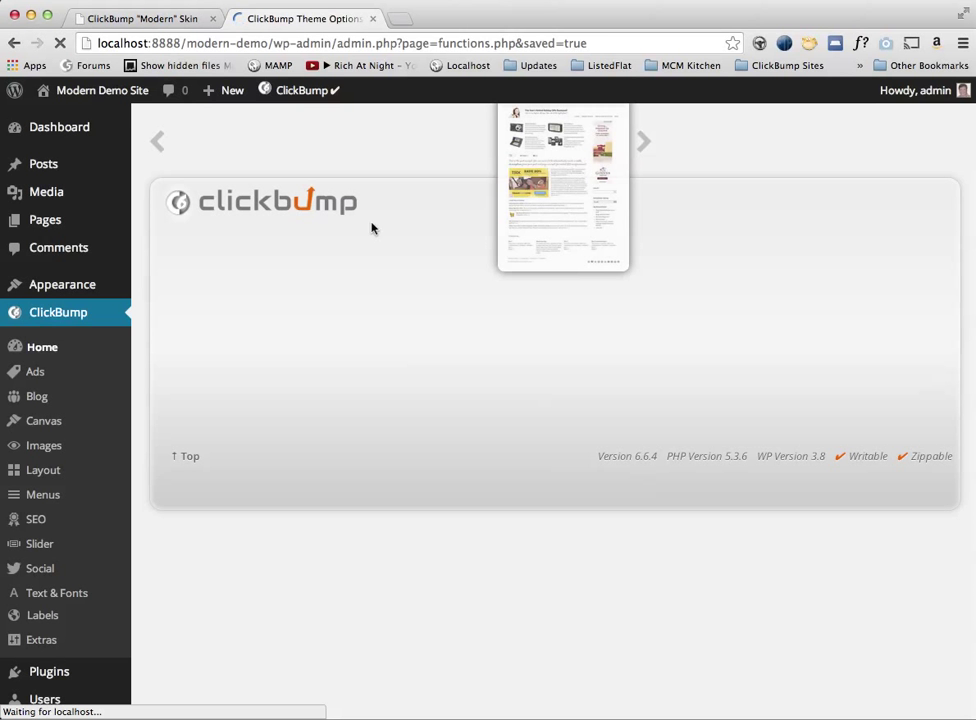
mouse_move(332, 99)
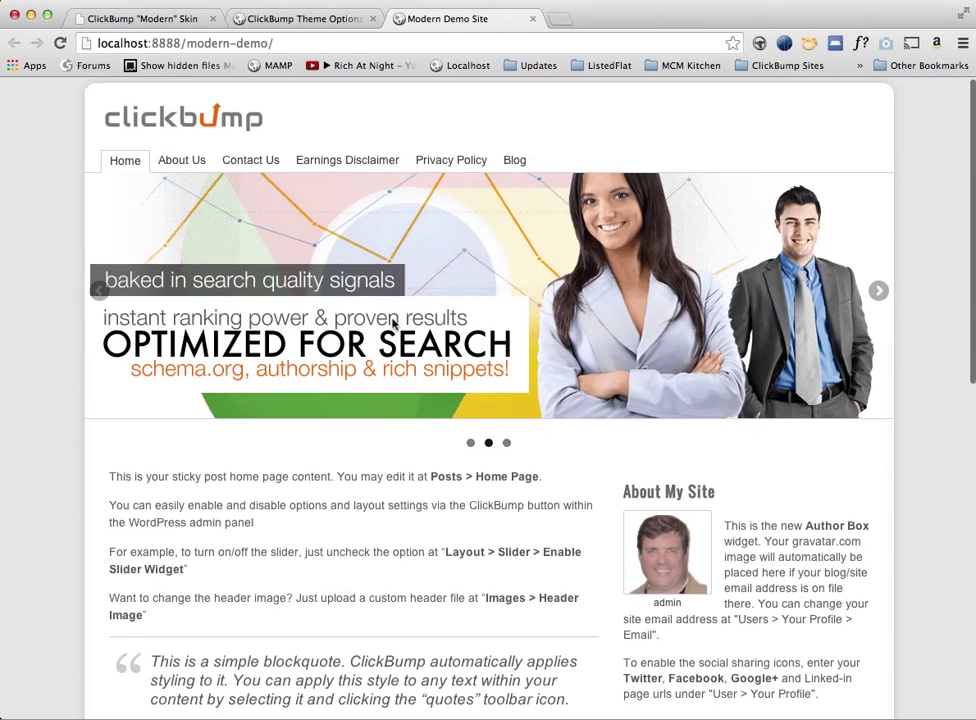
scroll(394, 322, "down", 3)
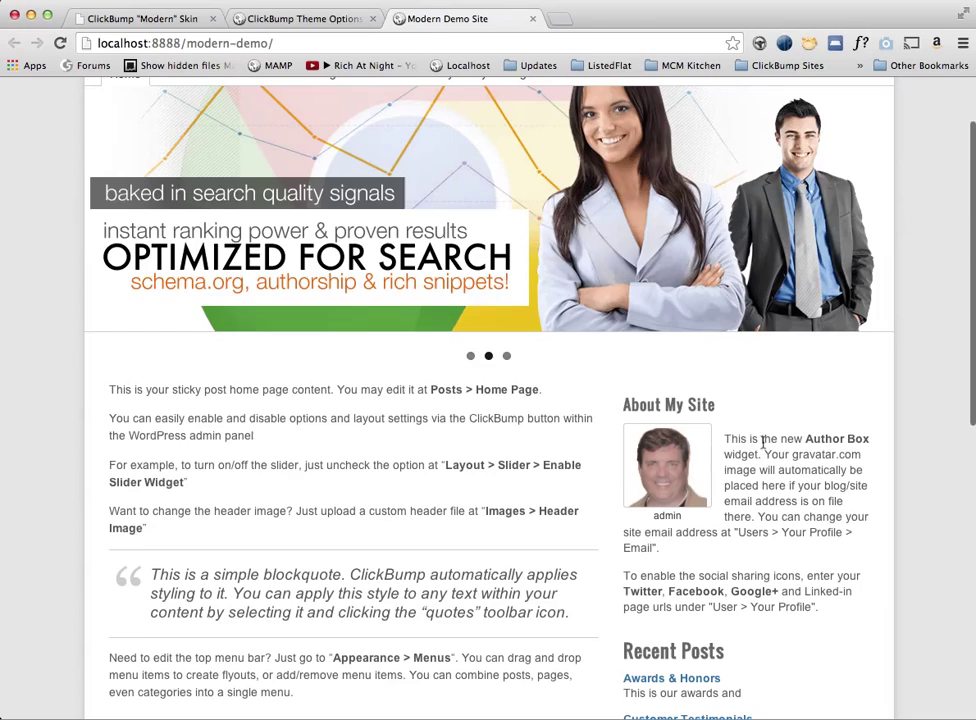
scroll(720, 450, "down", 3)
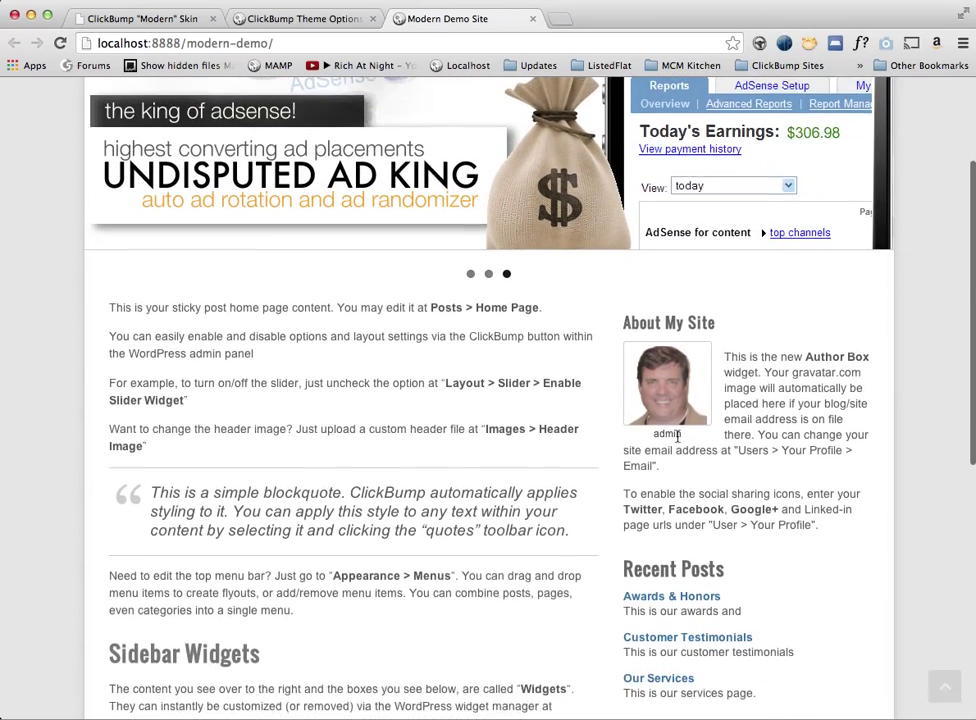
scroll(758, 535, "down", 5)
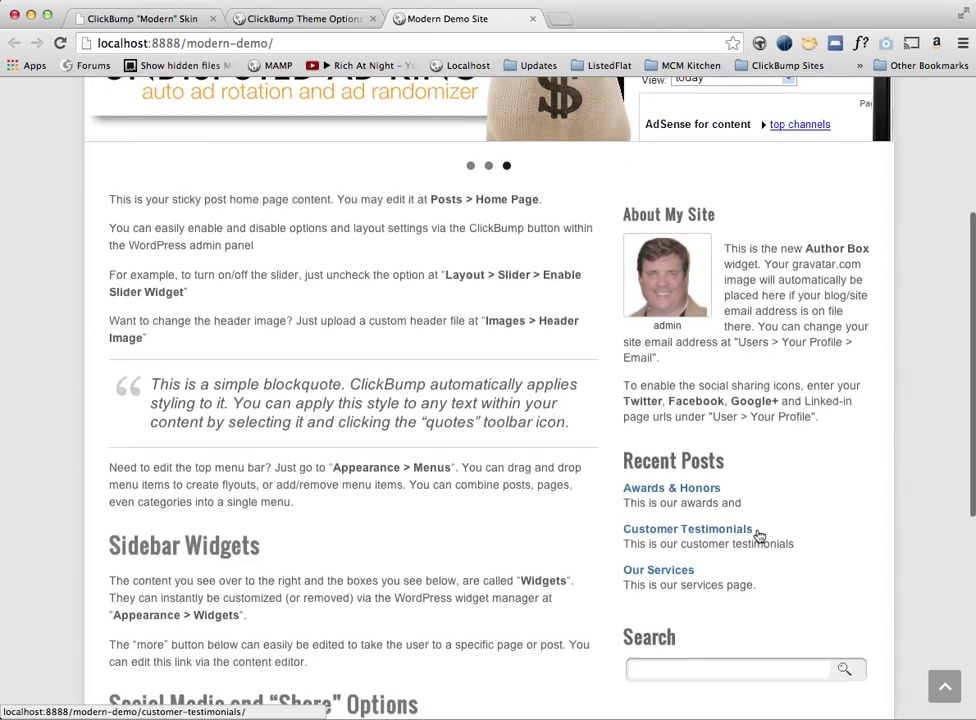
scroll(758, 535, "down", 10)
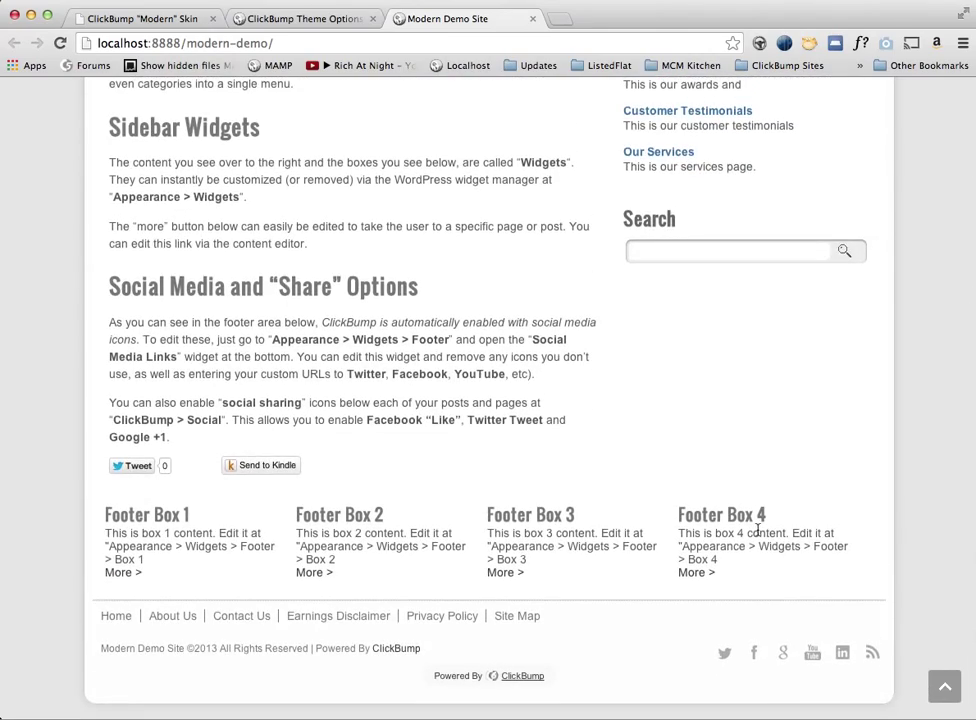
scroll(758, 528, "up", 18)
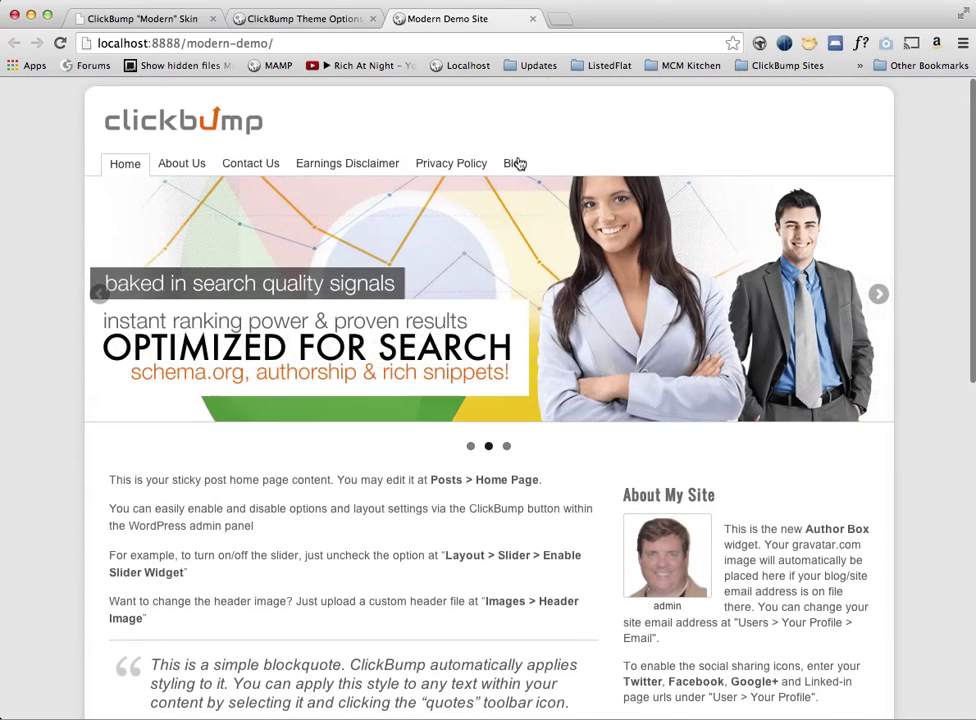
Install the skin package modern.zip from the templates-premium > modern src folder within Templates, and apply the changes to finish the install
left_click(338, 20)
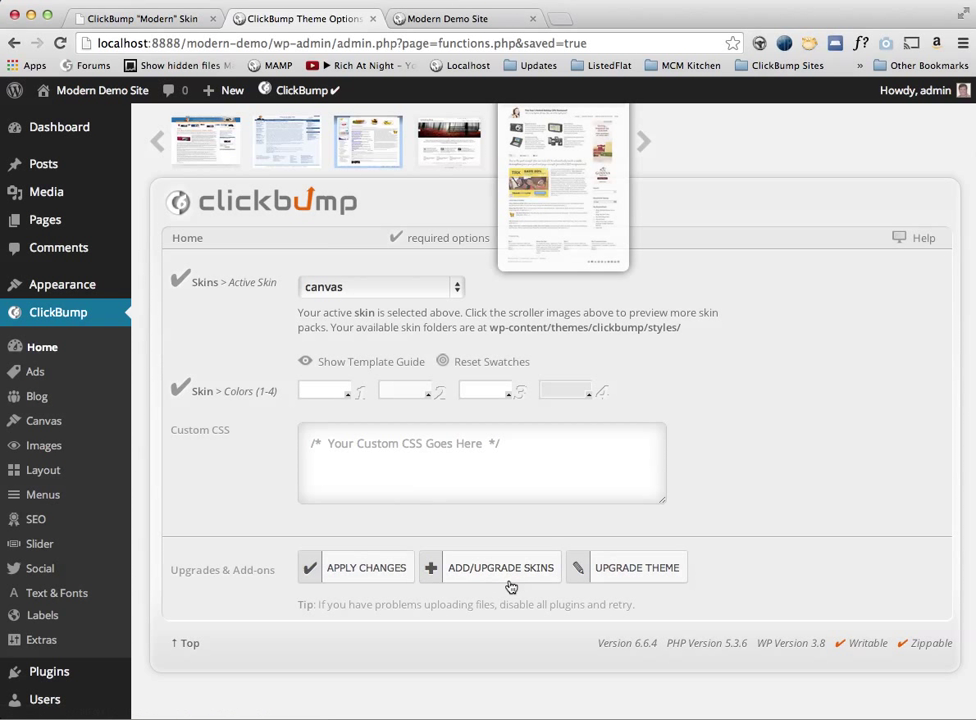
left_click(460, 577)
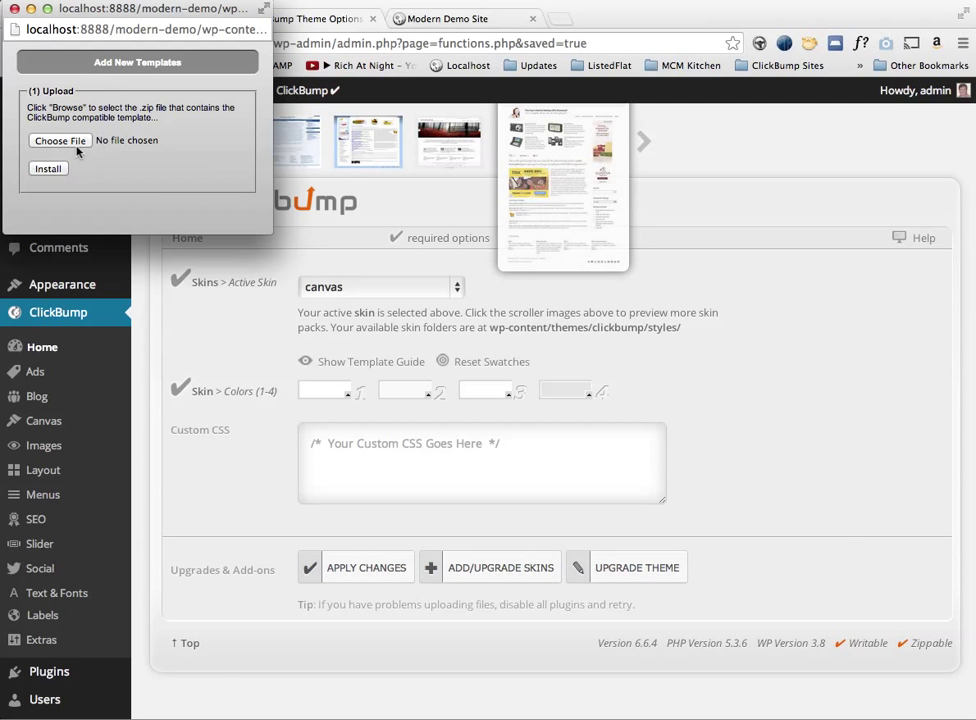
left_click(77, 146)
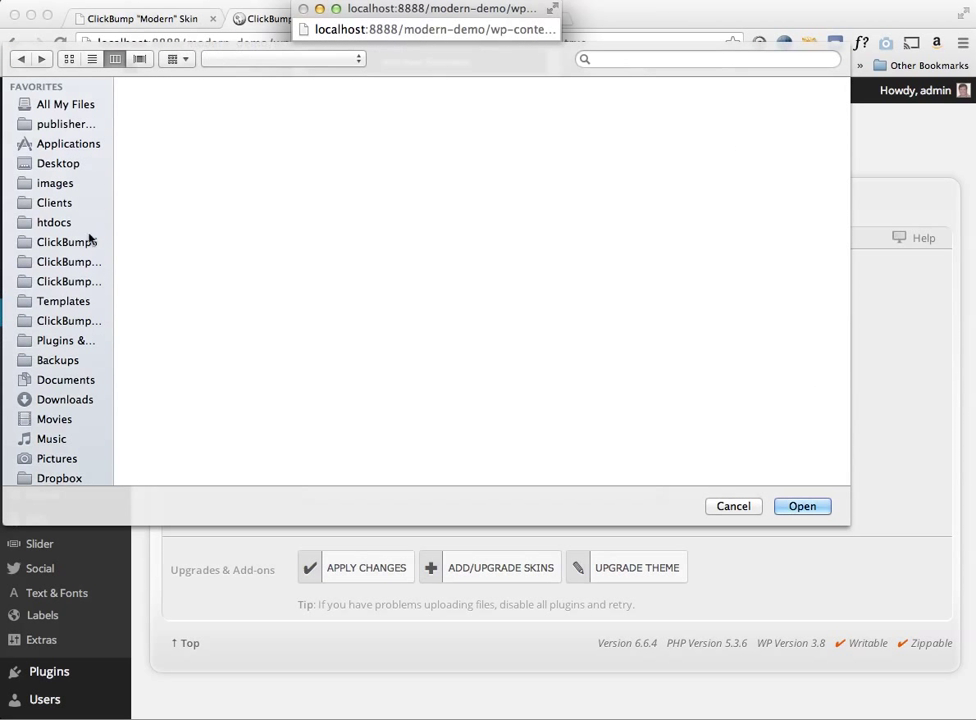
left_click(72, 302)
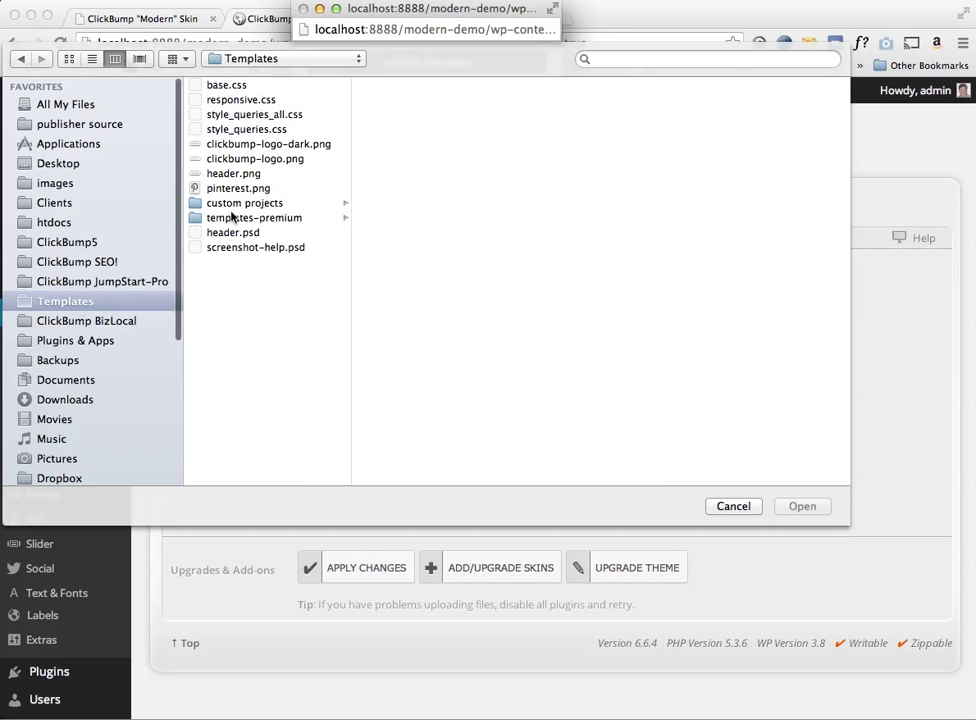
left_click(236, 217)
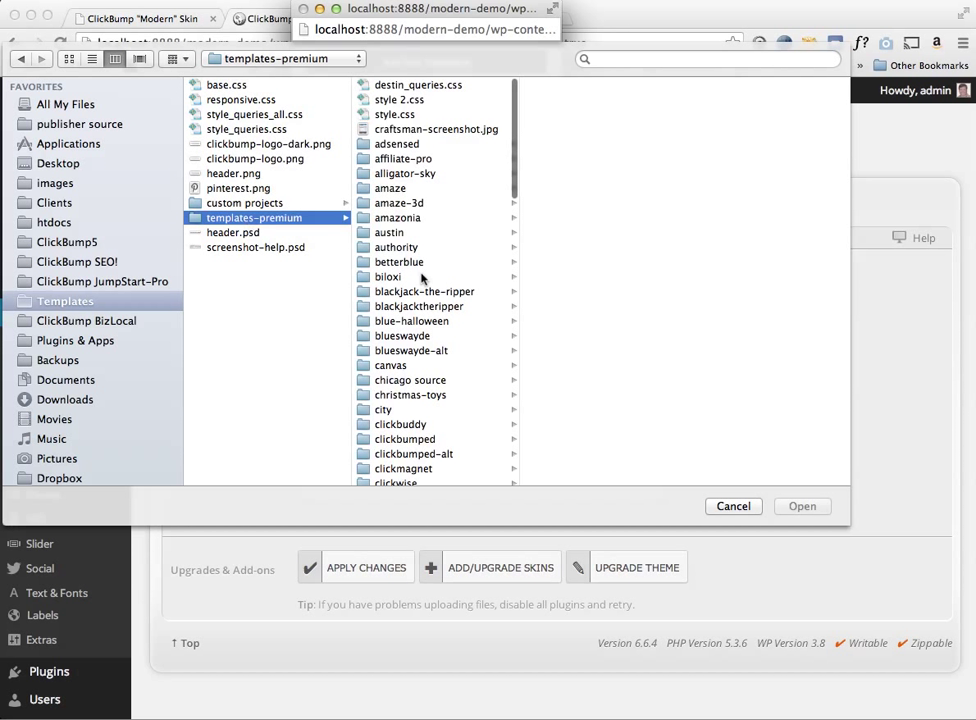
scroll(453, 327, "down", 5)
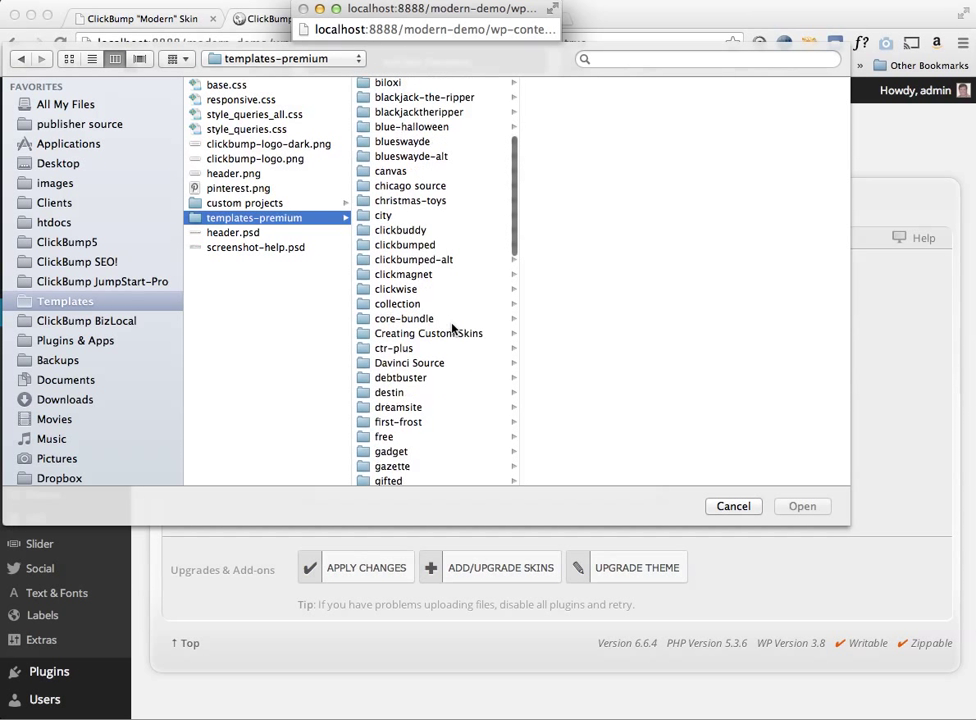
scroll(453, 327, "down", 5)
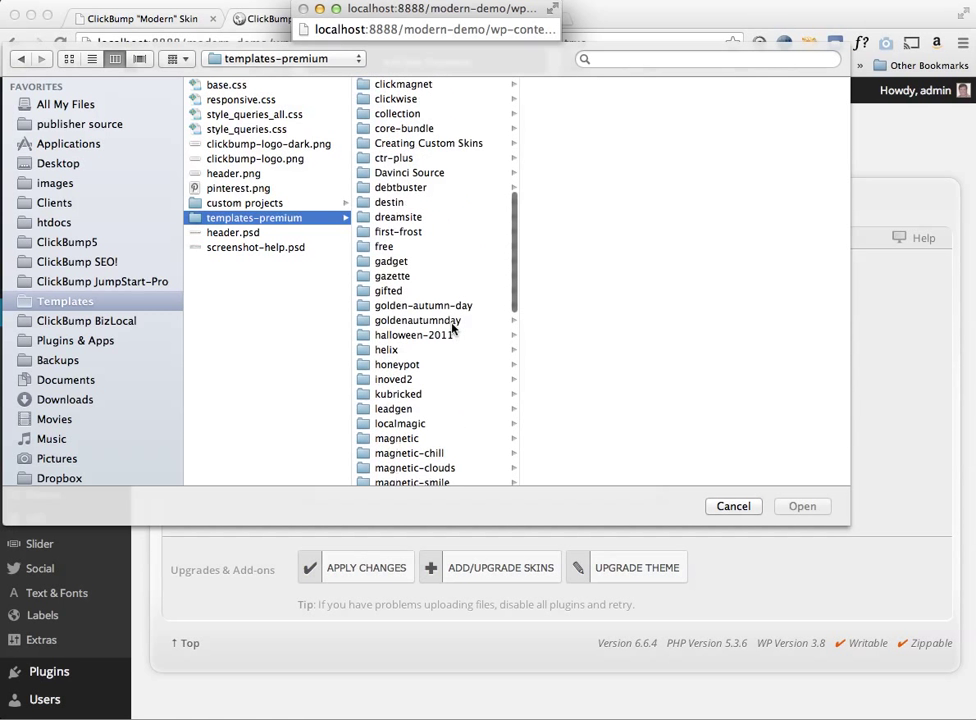
scroll(452, 327, "down", 3)
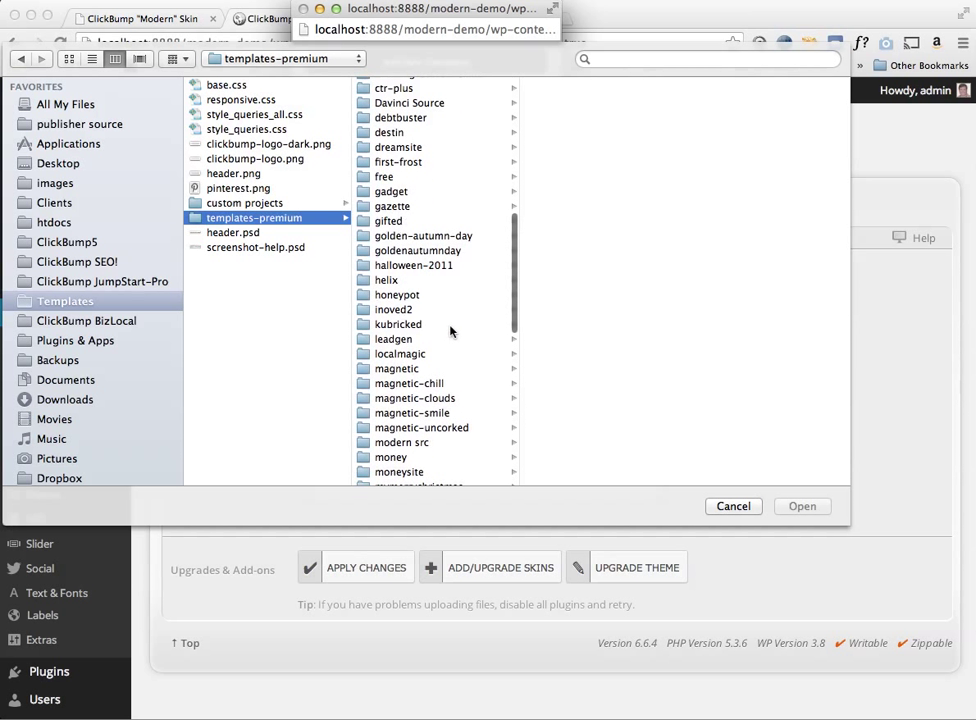
left_click(447, 444)
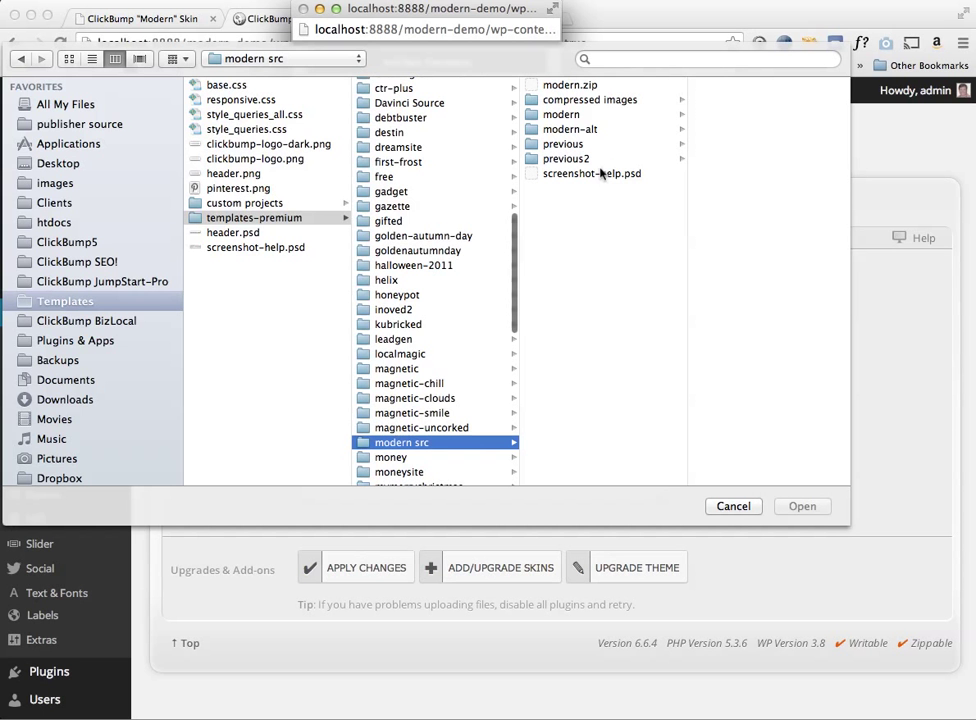
left_click(580, 86)
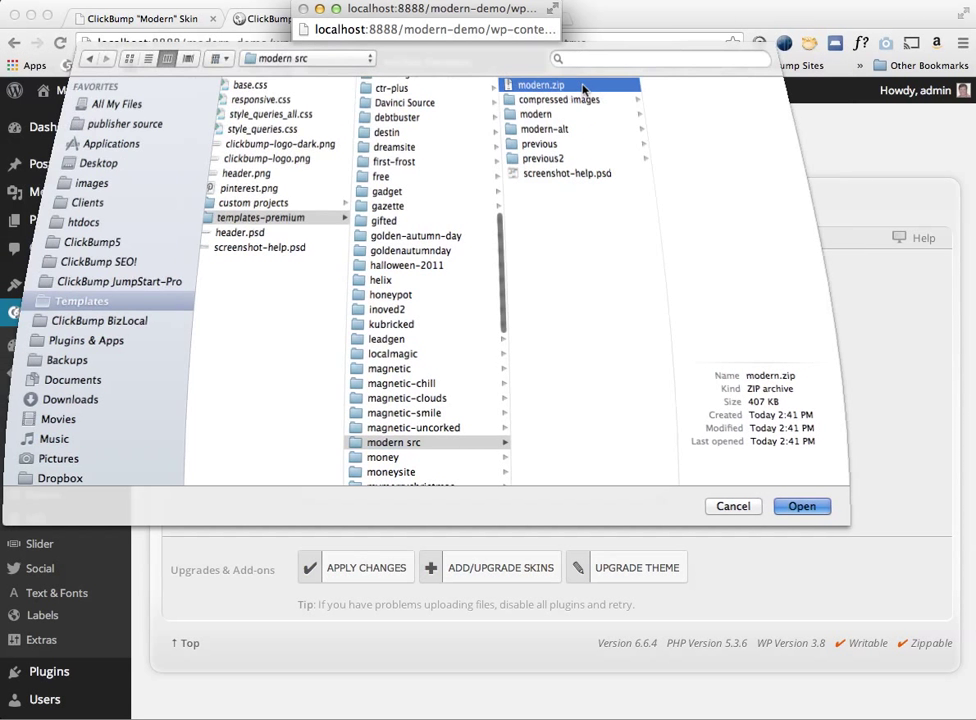
double_click(583, 88)
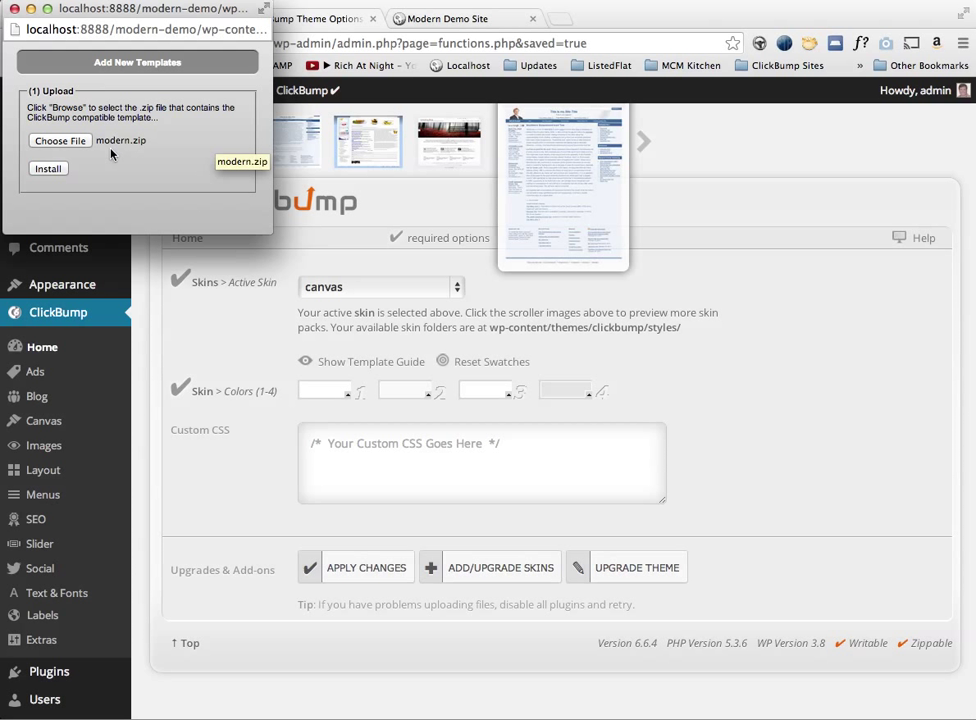
left_click(58, 171)
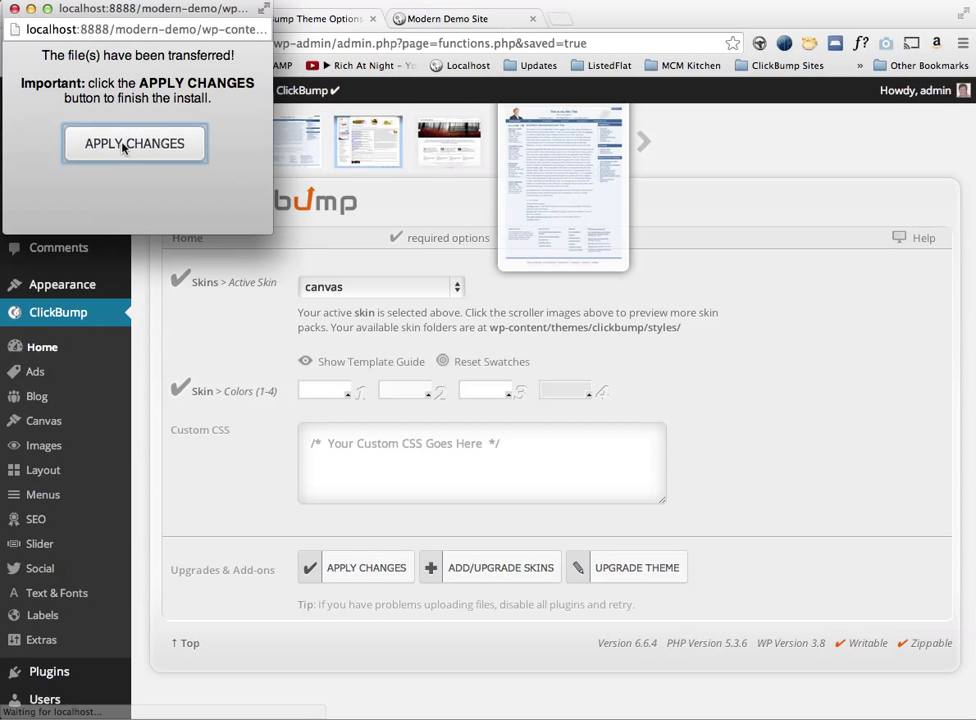
left_click(123, 146)
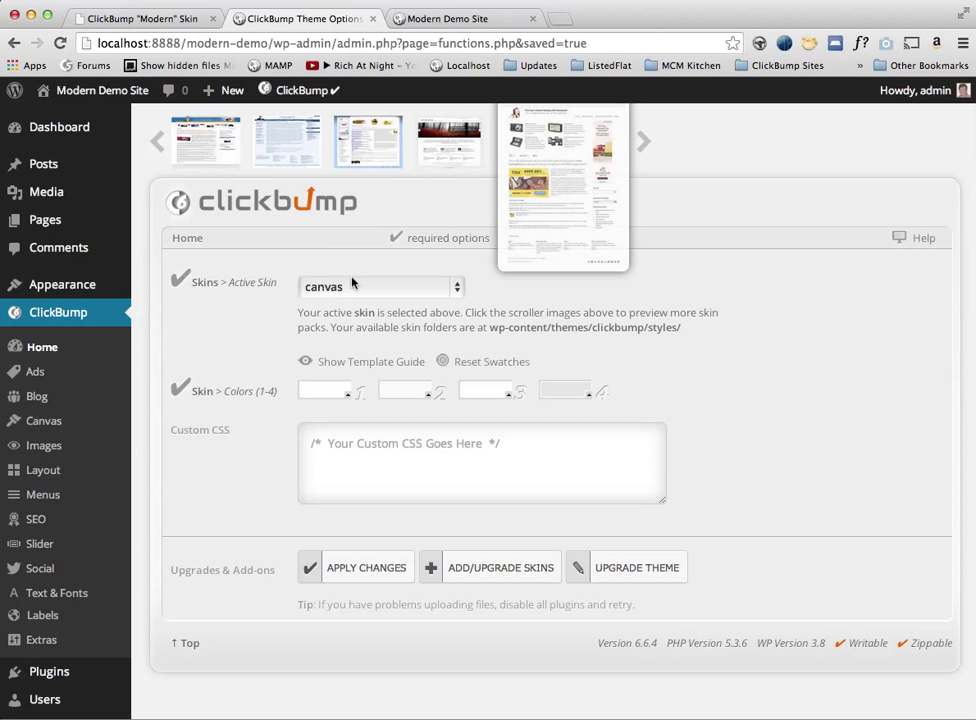
Set the active skin to modern, apply the changes, and review the local site's home page down to the lower content
left_click(352, 286)
left_click(347, 304)
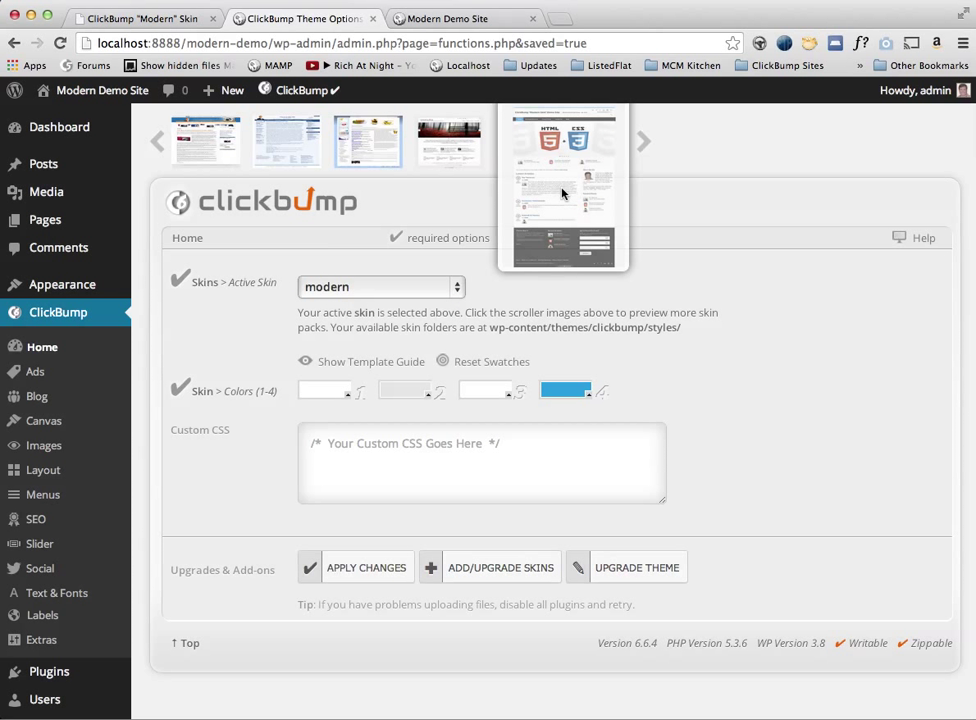
left_click(385, 579)
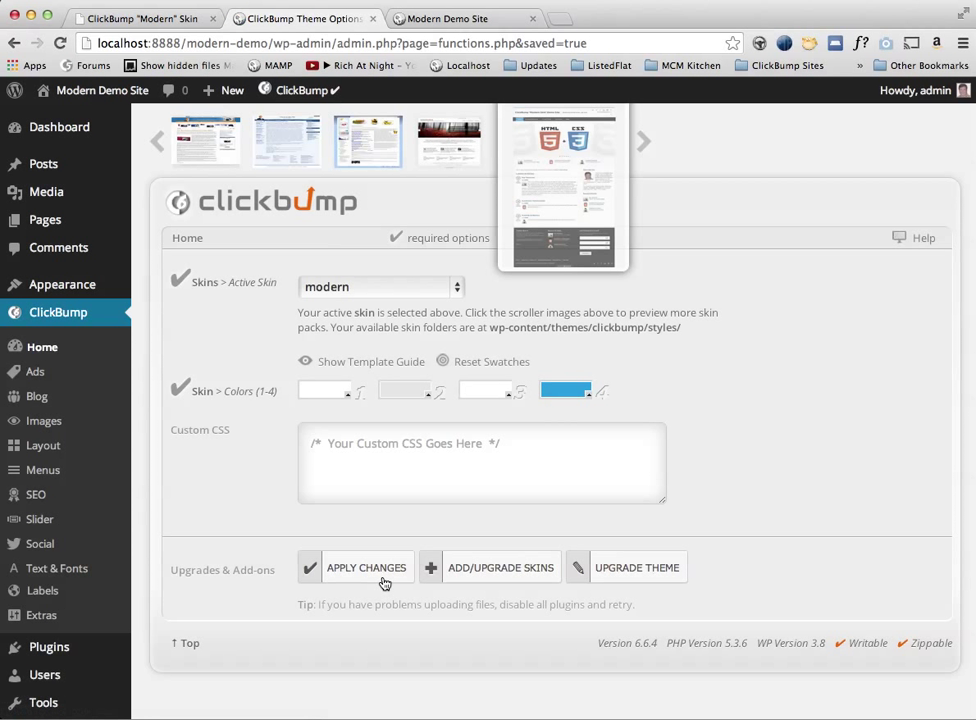
left_click(382, 578)
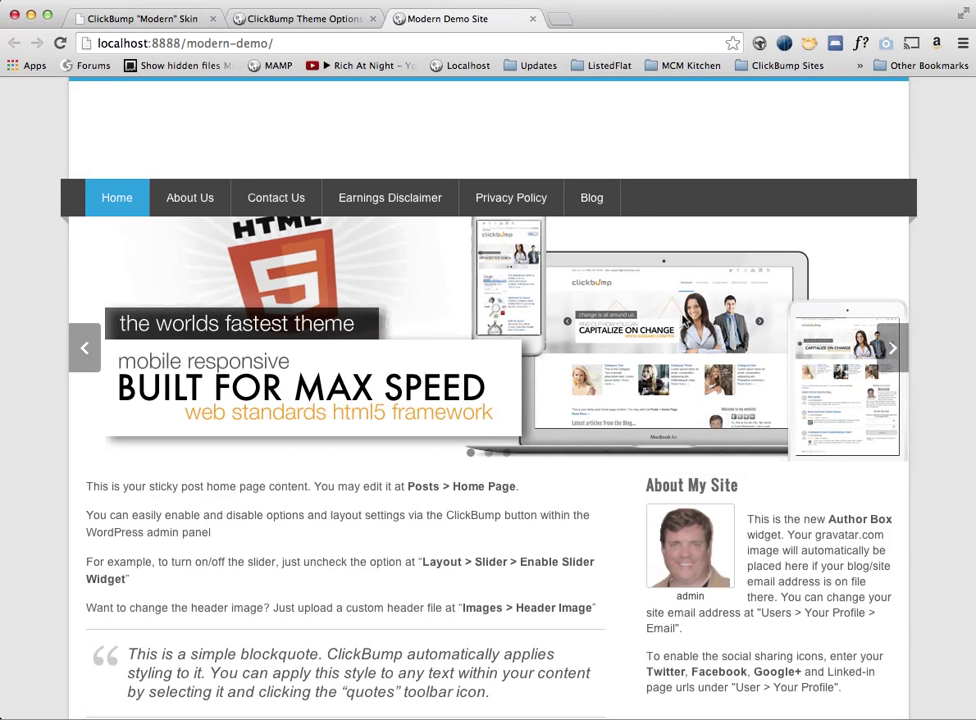
scroll(690, 300, "down", 5)
scroll(683, 320, "down", 8)
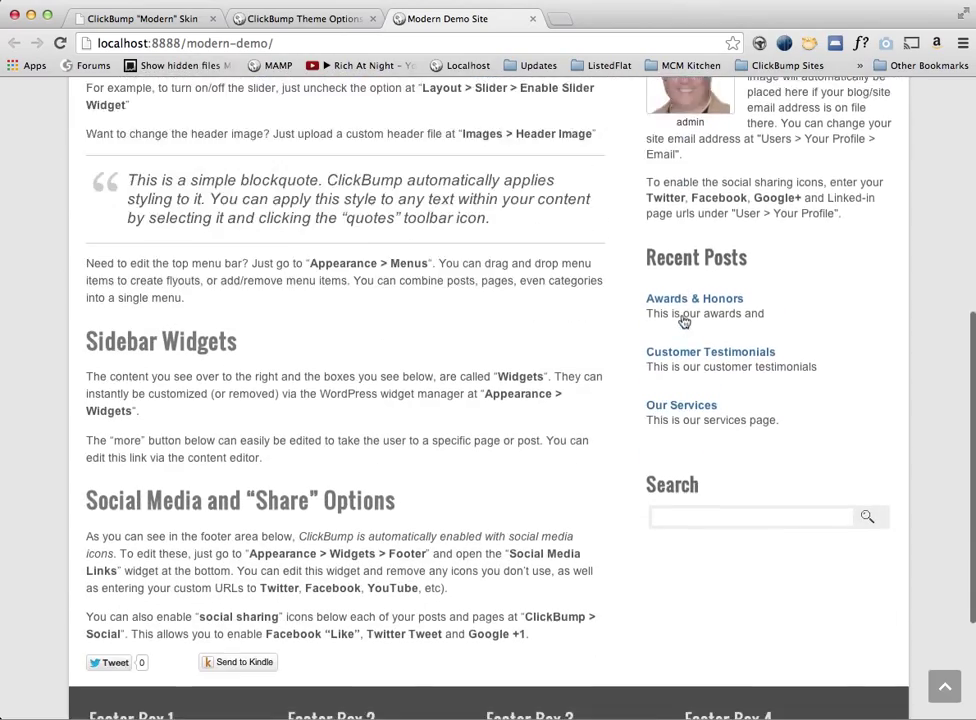
scroll(683, 320, "up", 12)
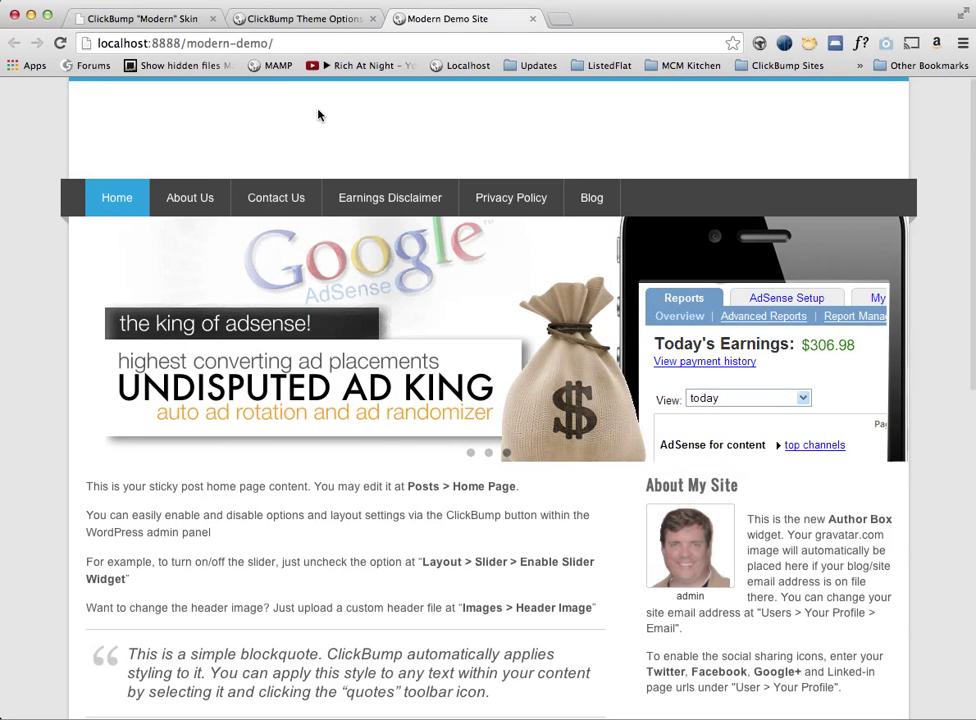
Turn off hiding of the Site Title and Site Tagline in the ClickBump layout settings and apply the changes
left_click(309, 20)
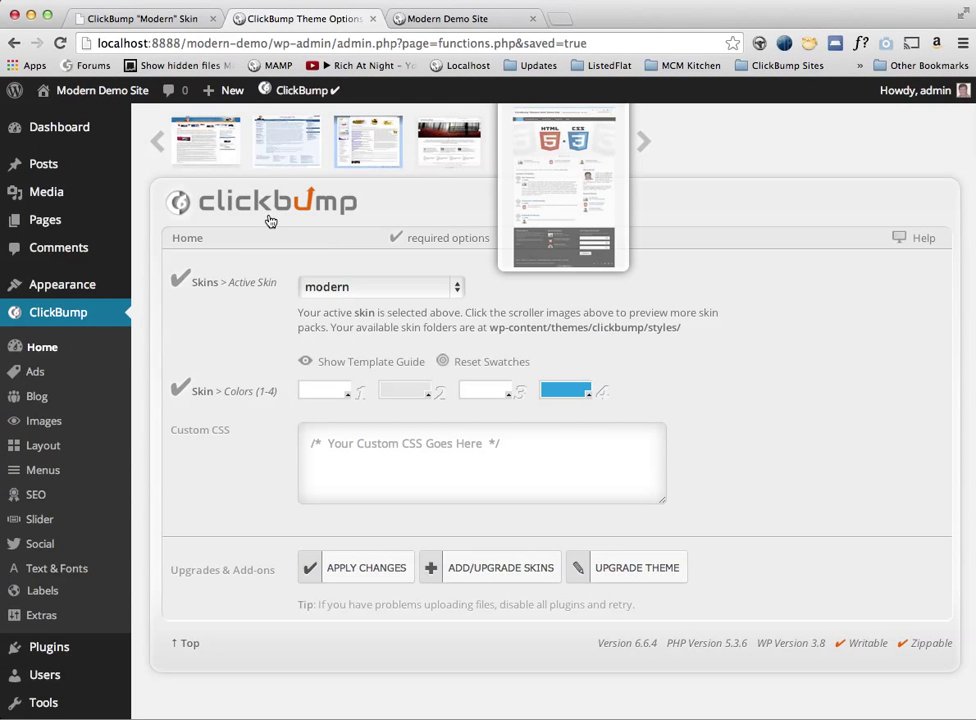
left_click(81, 451)
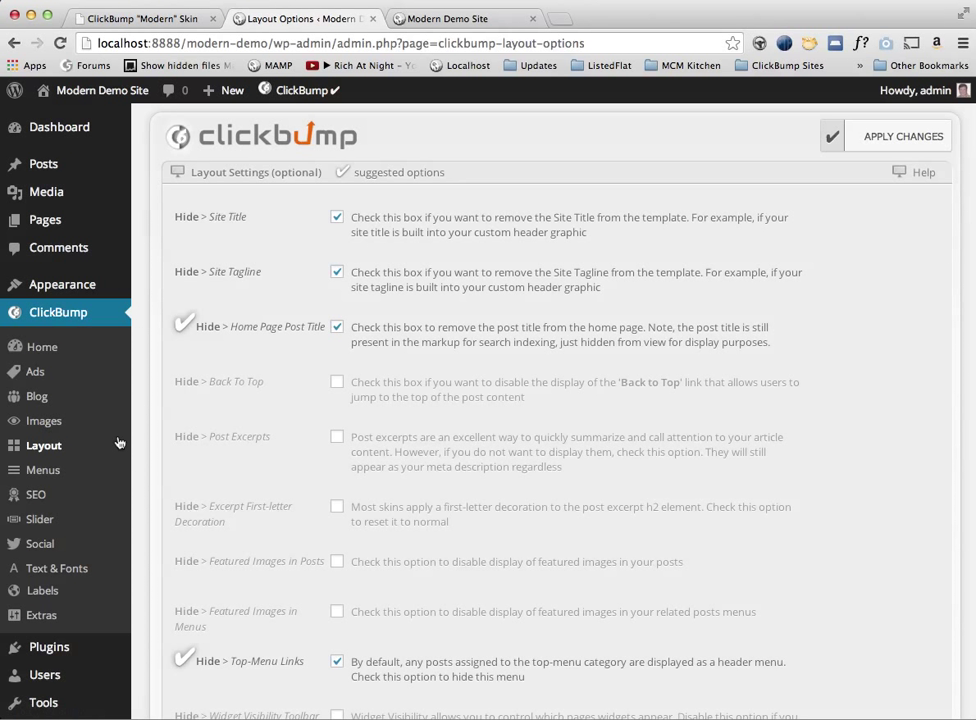
left_click(484, 234)
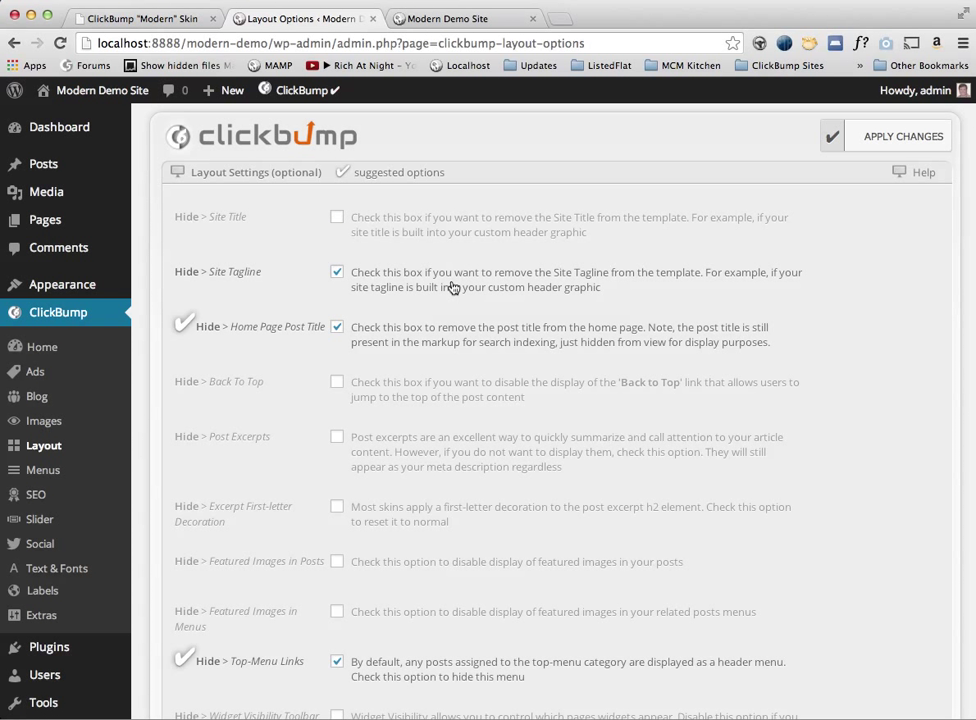
left_click(452, 287)
left_click(897, 146)
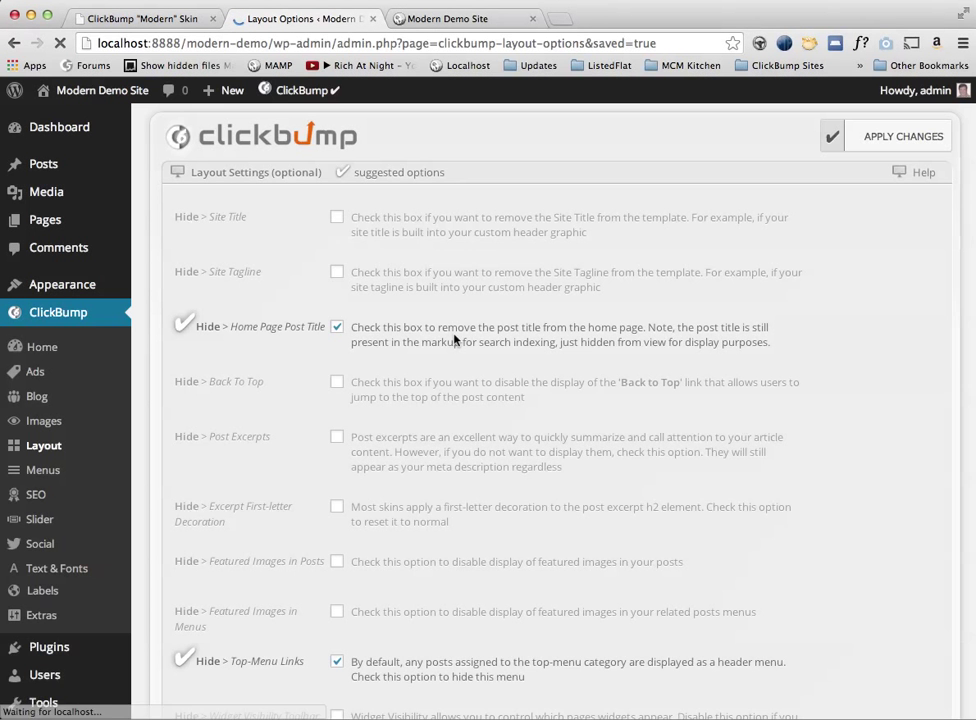
Compare the local Modern Demo Site's home page, from header to footer, with the live demo at modern.clickbump.com
key("ctrl+Tab")
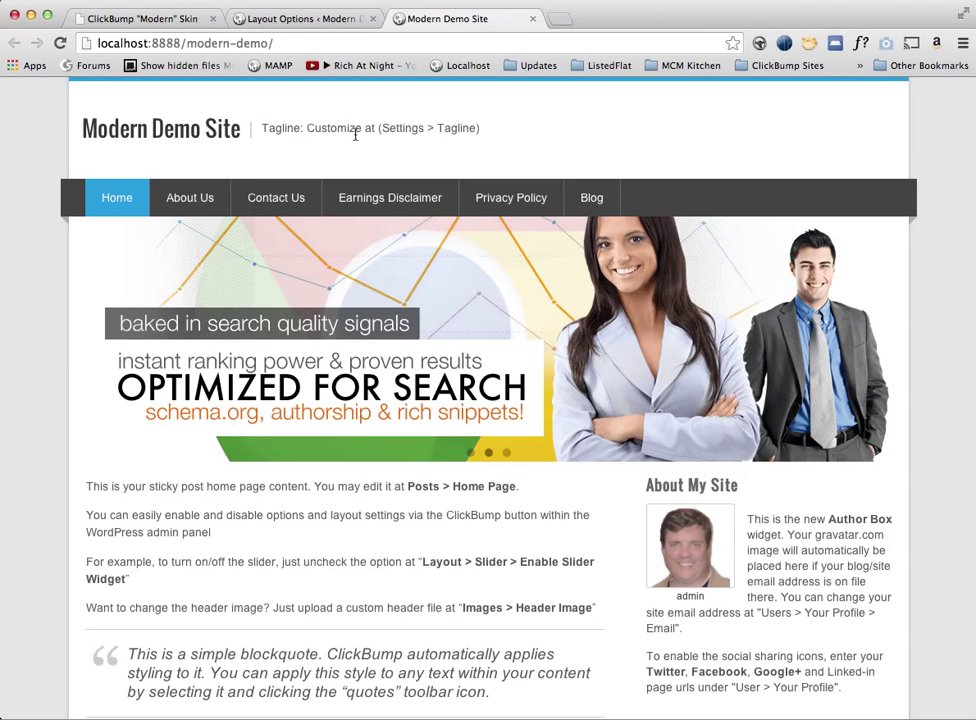
scroll(355, 135, "down", 8)
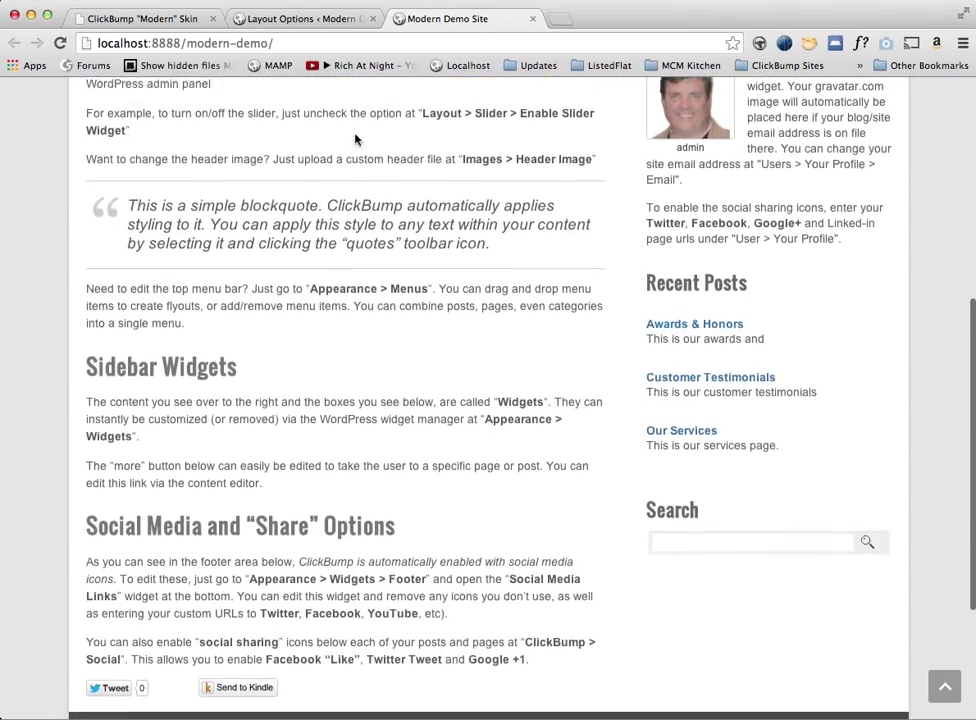
scroll(355, 136, "down", 4)
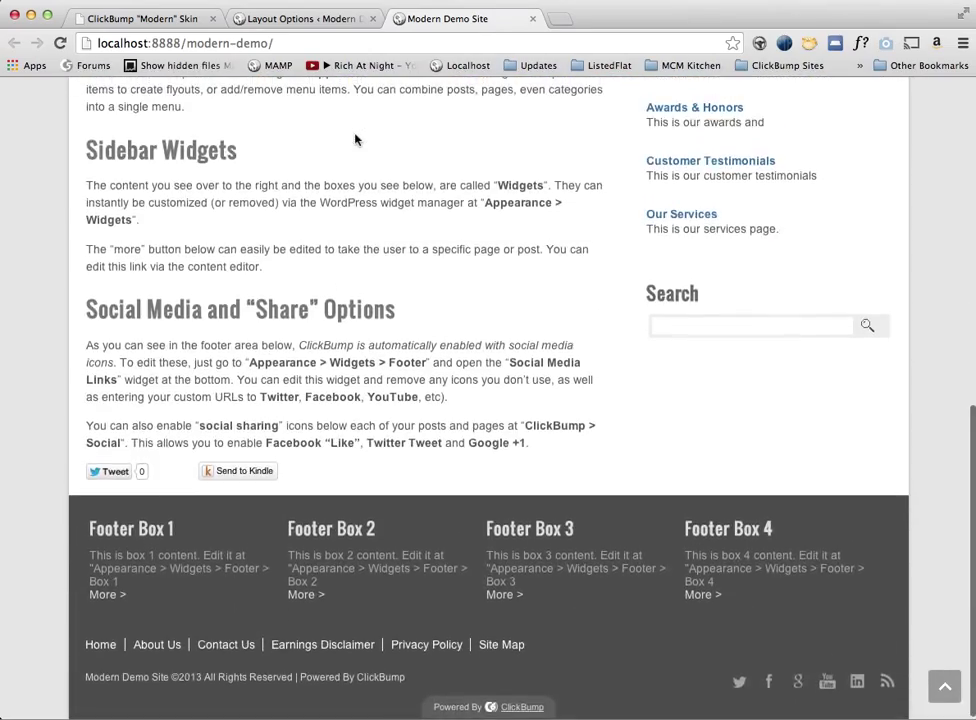
scroll(355, 134, "up", 12)
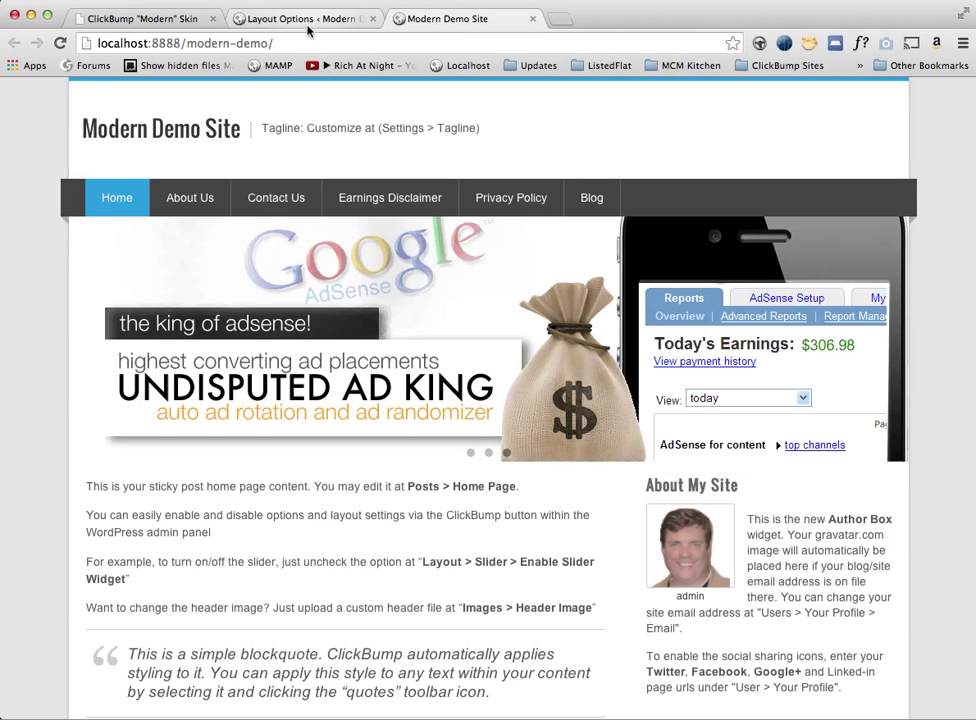
left_click(190, 24)
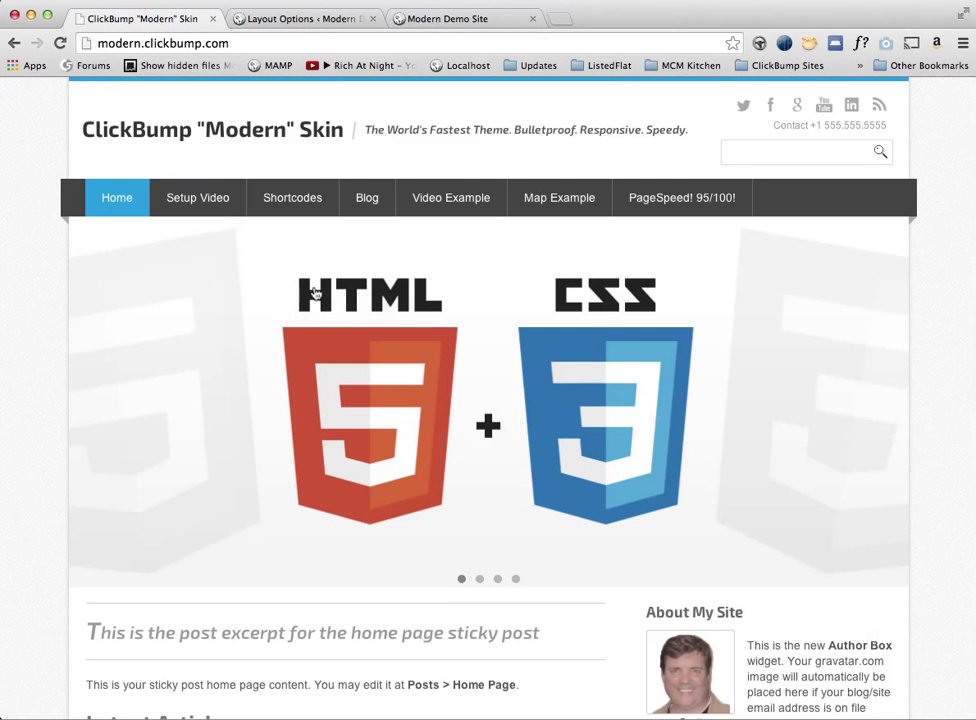
scroll(314, 291, "down", 15)
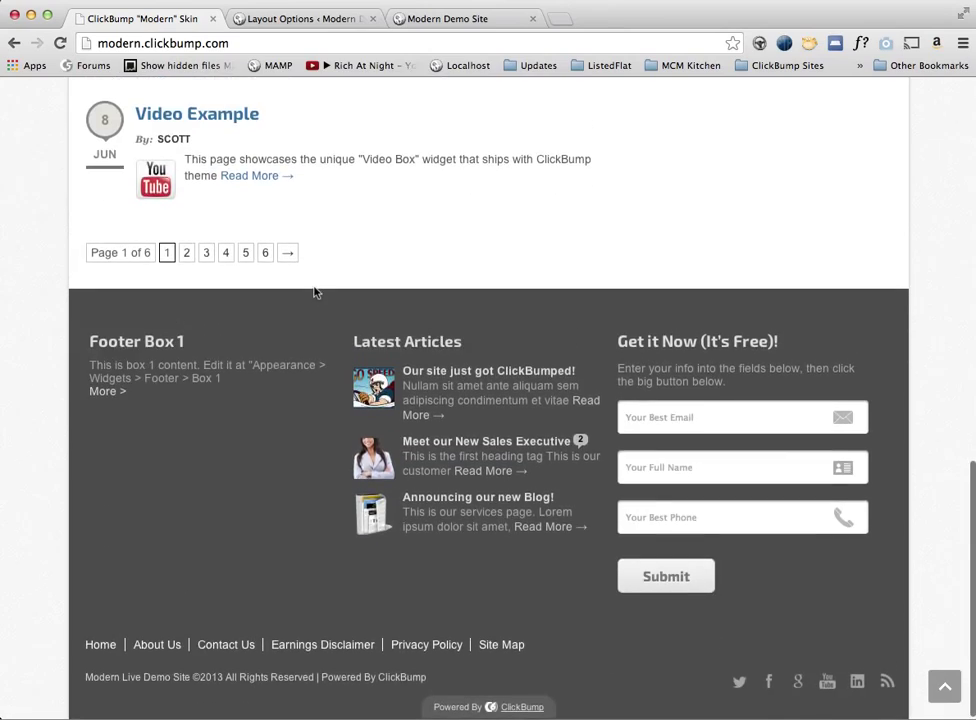
scroll(314, 291, "up", 15)
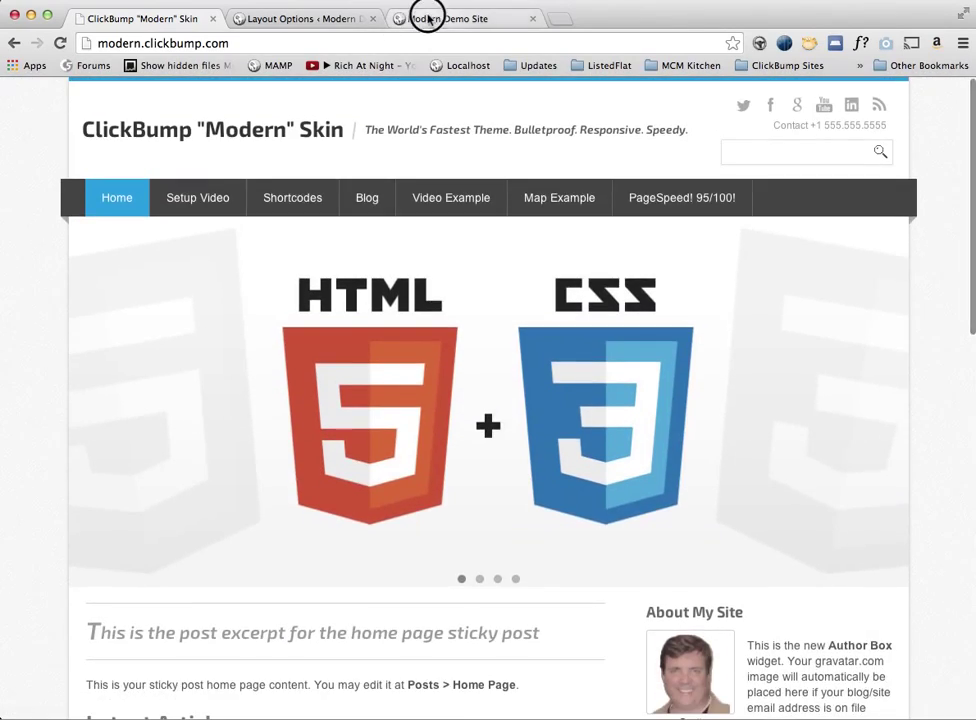
left_click(428, 18)
scroll(450, 374, "down", 10)
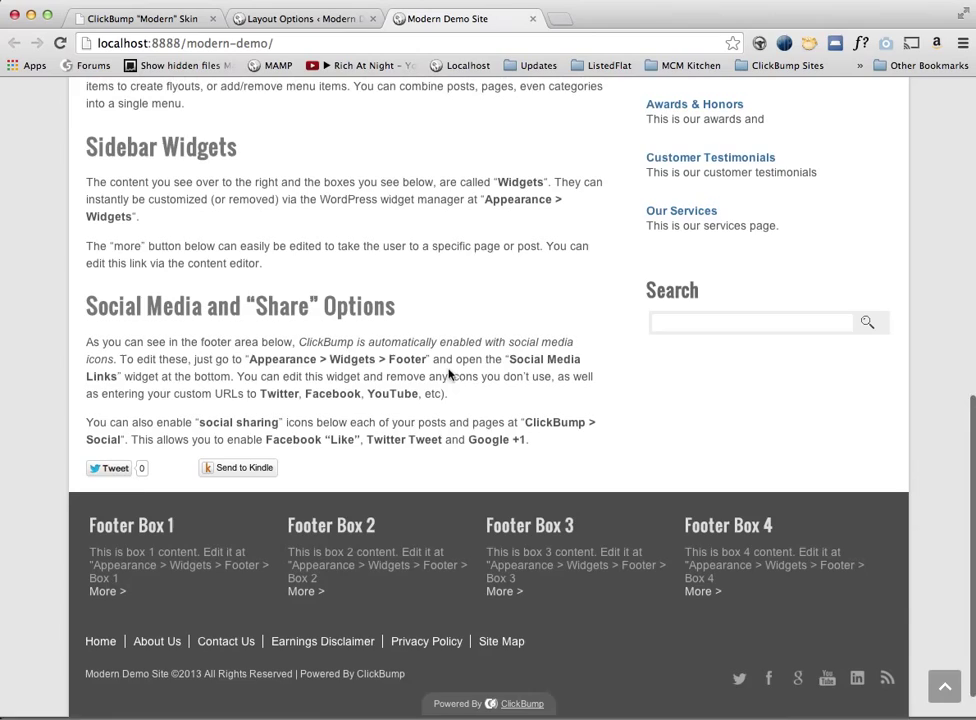
scroll(450, 374, "up", 10)
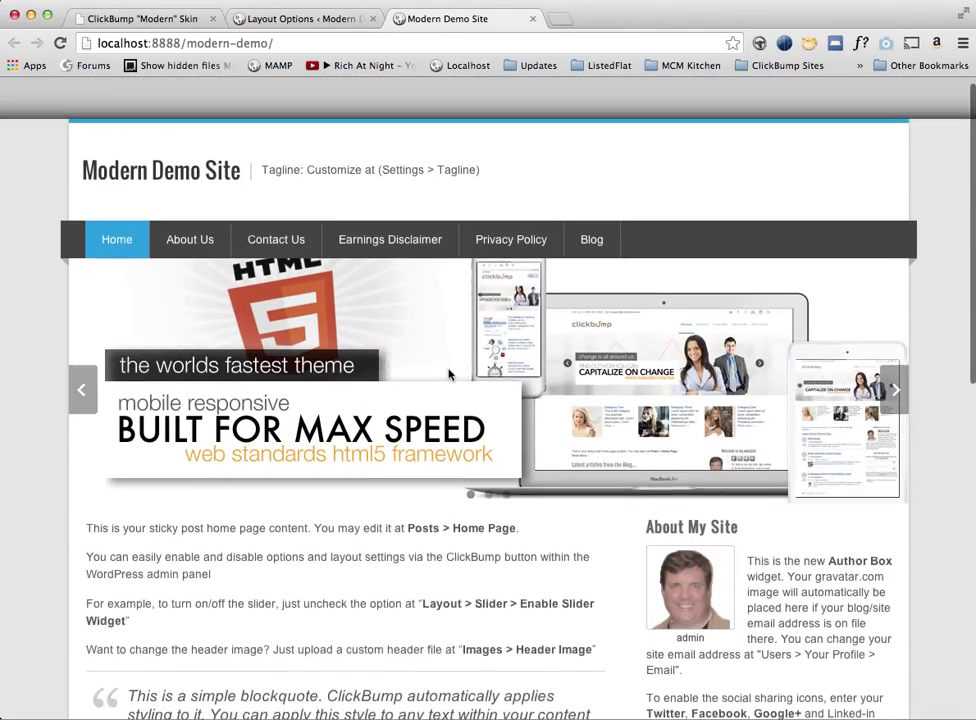